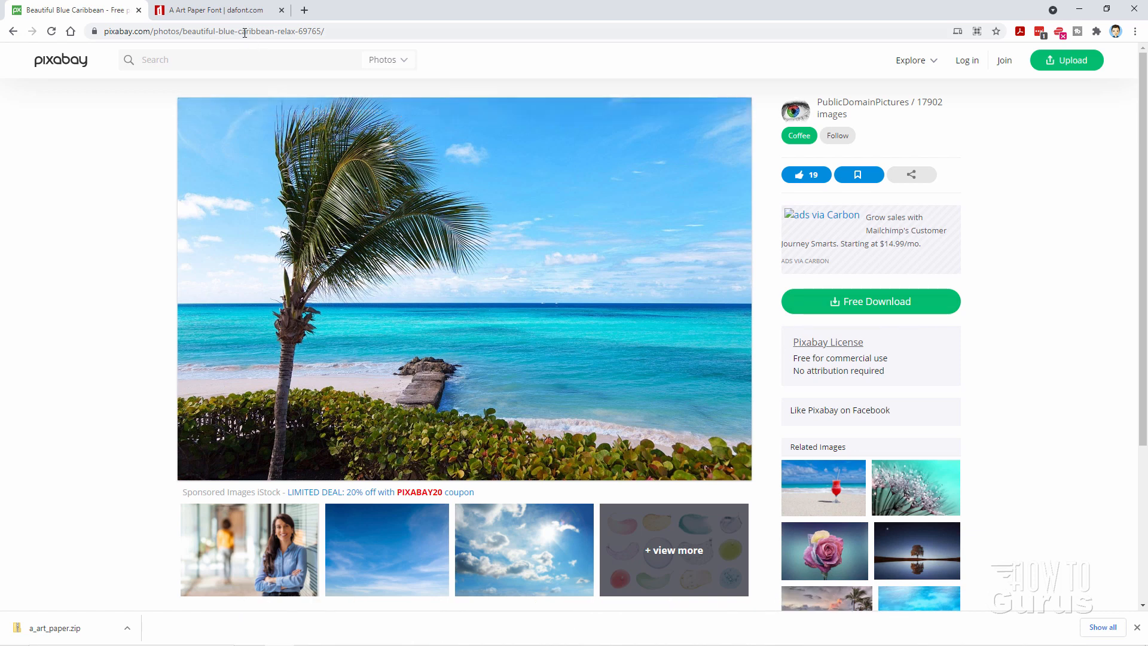
- View the A Art Paper font page on dafont.com
click(235, 13)
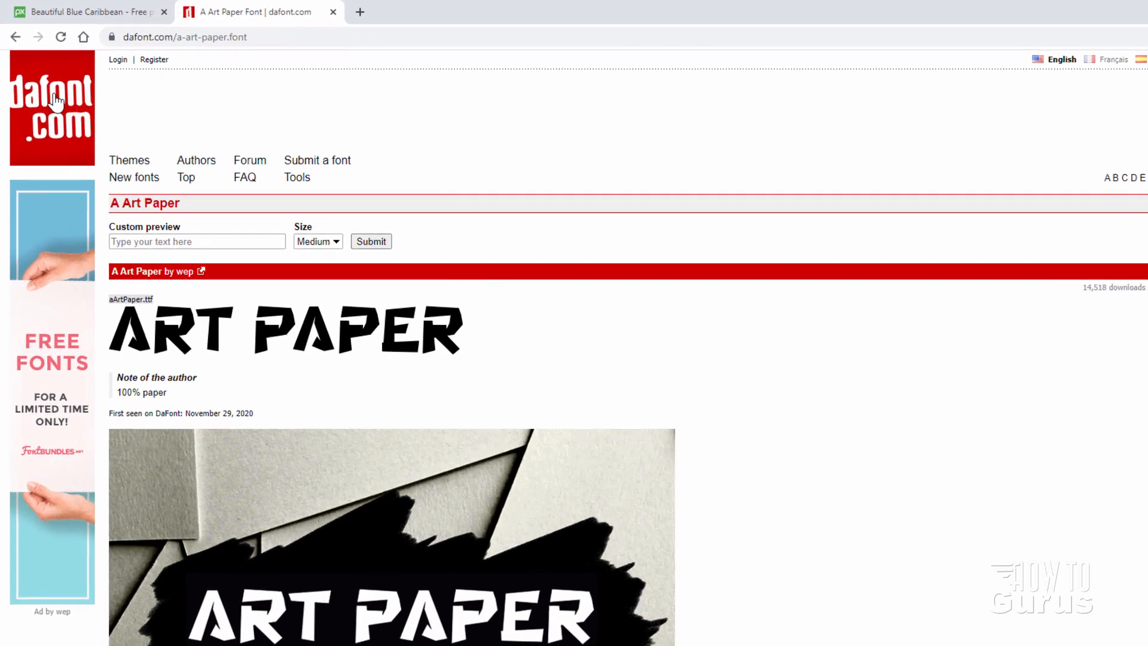
click(74, 100)
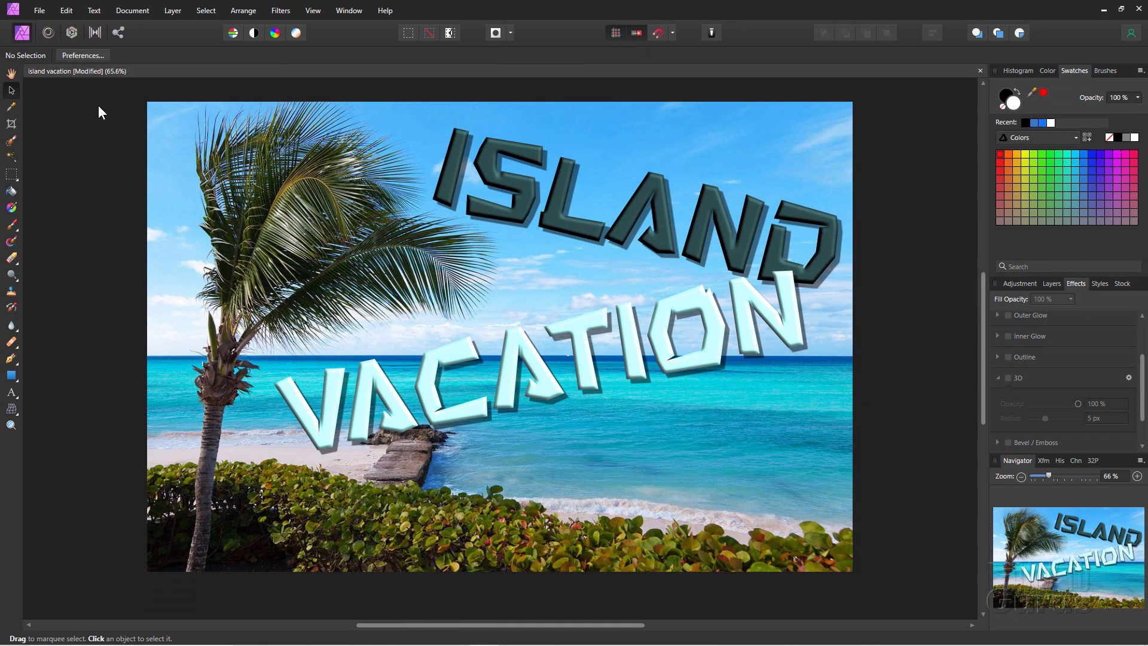
- In Affinity Photo, close the island vacation document without saving and create a landscape 4R photo document, 6 x 4 in at 300 DPI
click(980, 71)
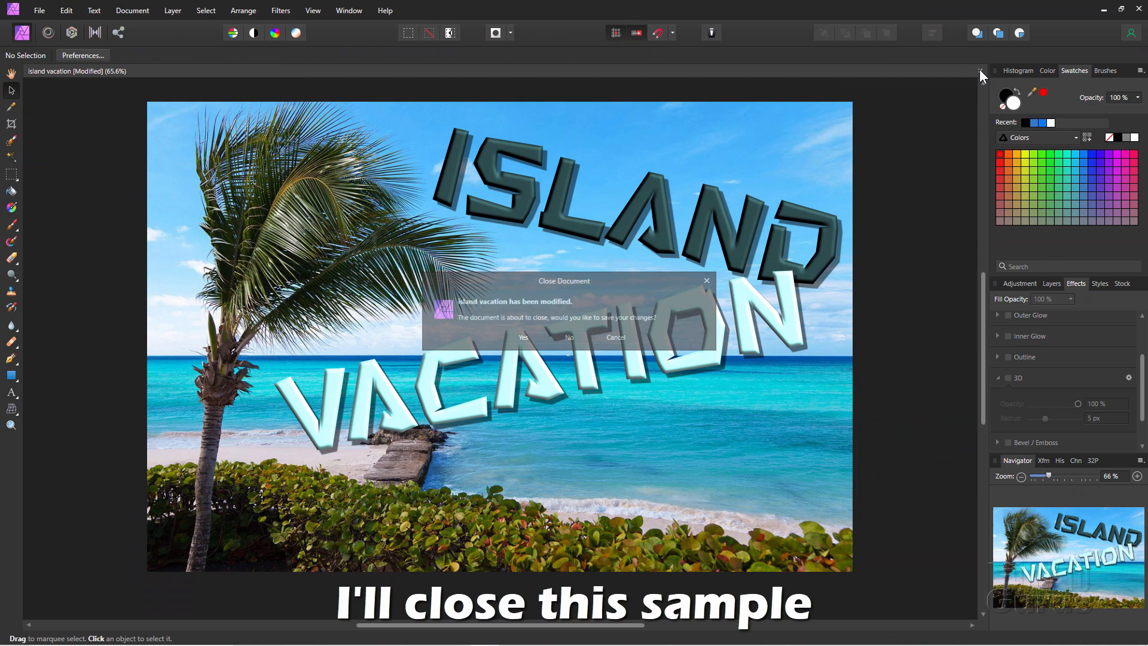
click(567, 337)
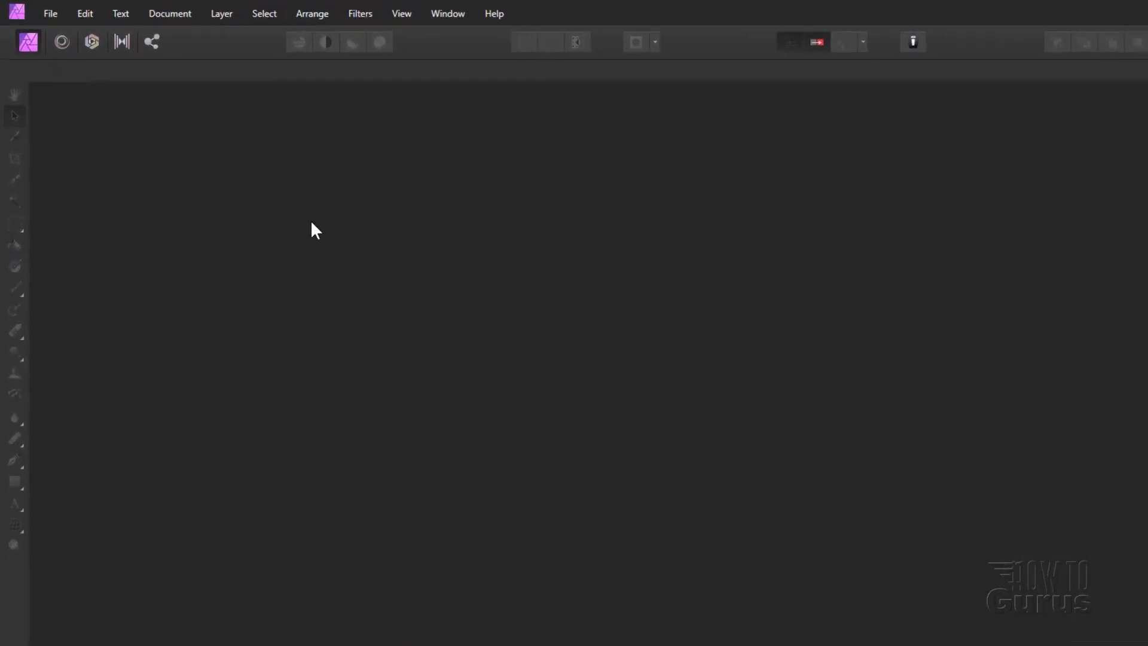
click(63, 18)
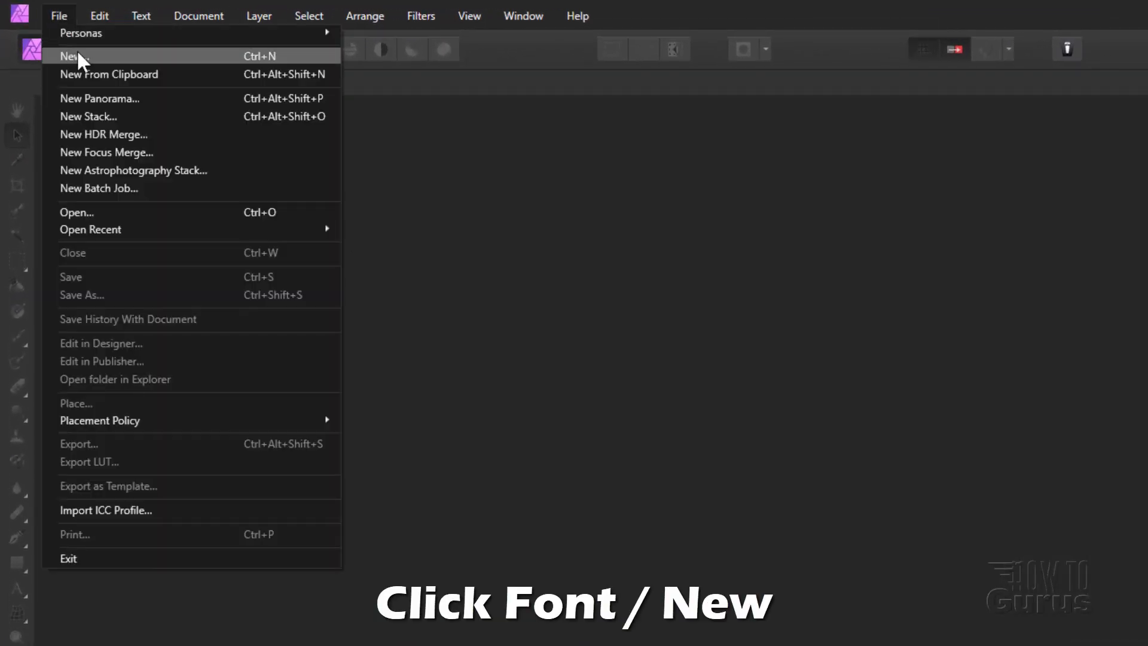
click(77, 52)
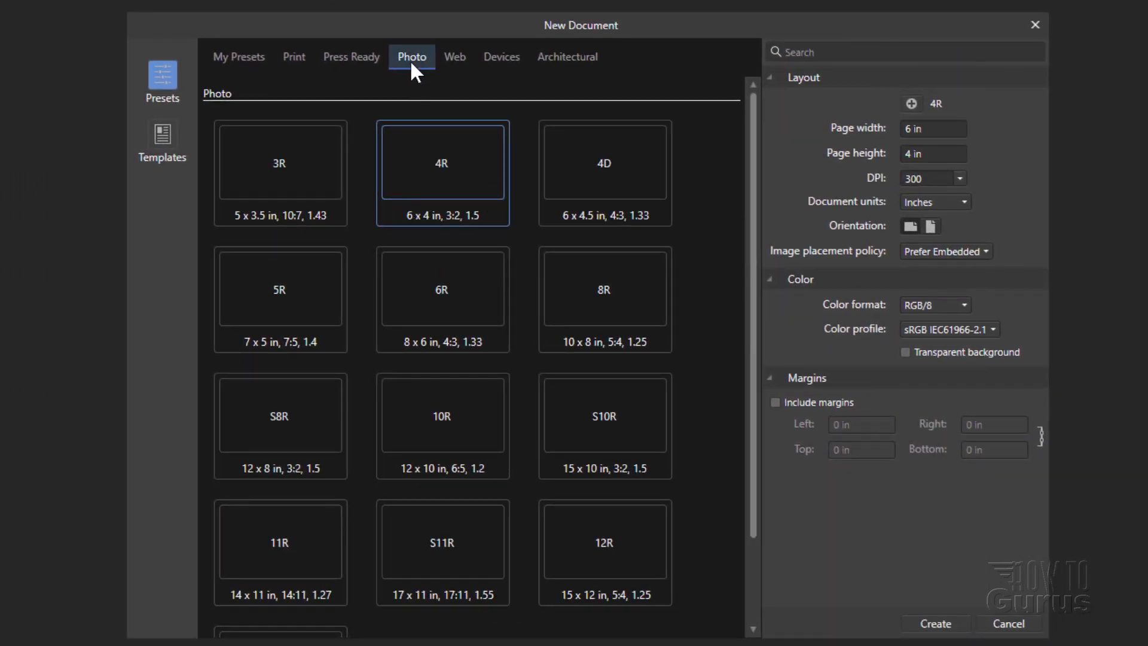
click(935, 623)
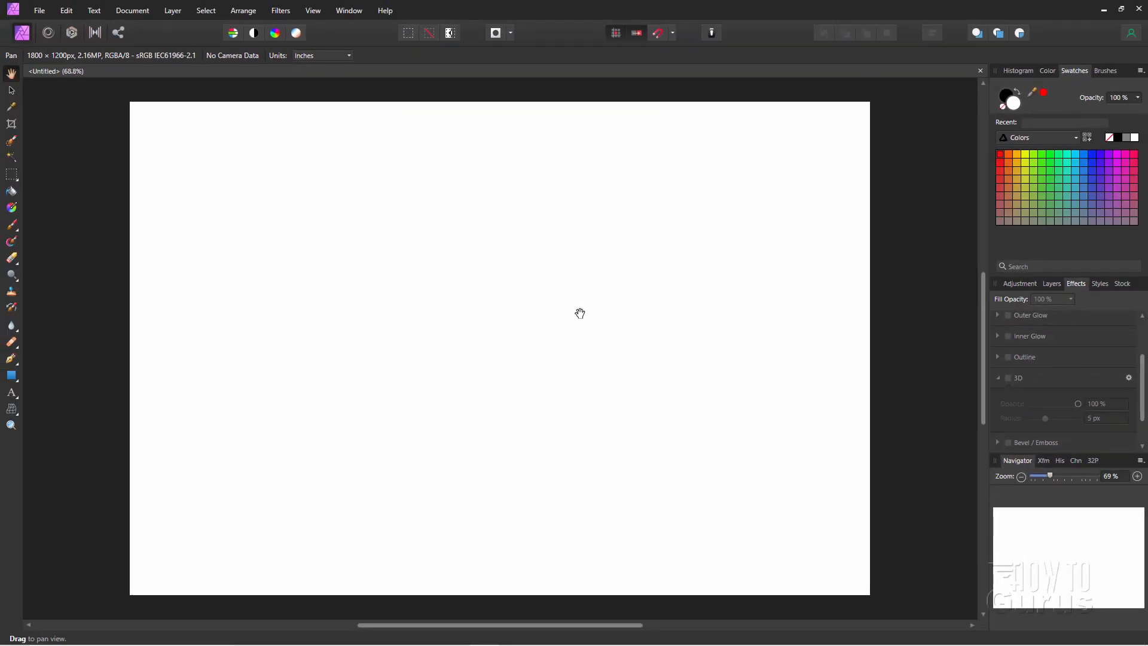
- Place the photo beautiful-69765_1280.jpg on the blank page at its default size
click(39, 10)
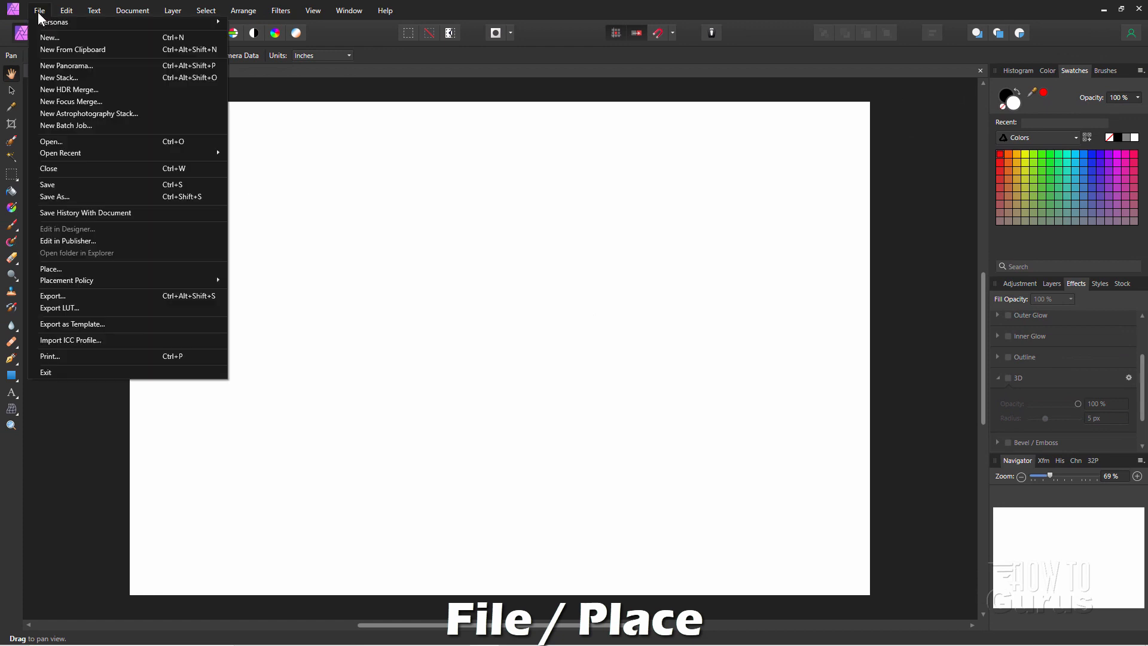
click(65, 268)
click(354, 222)
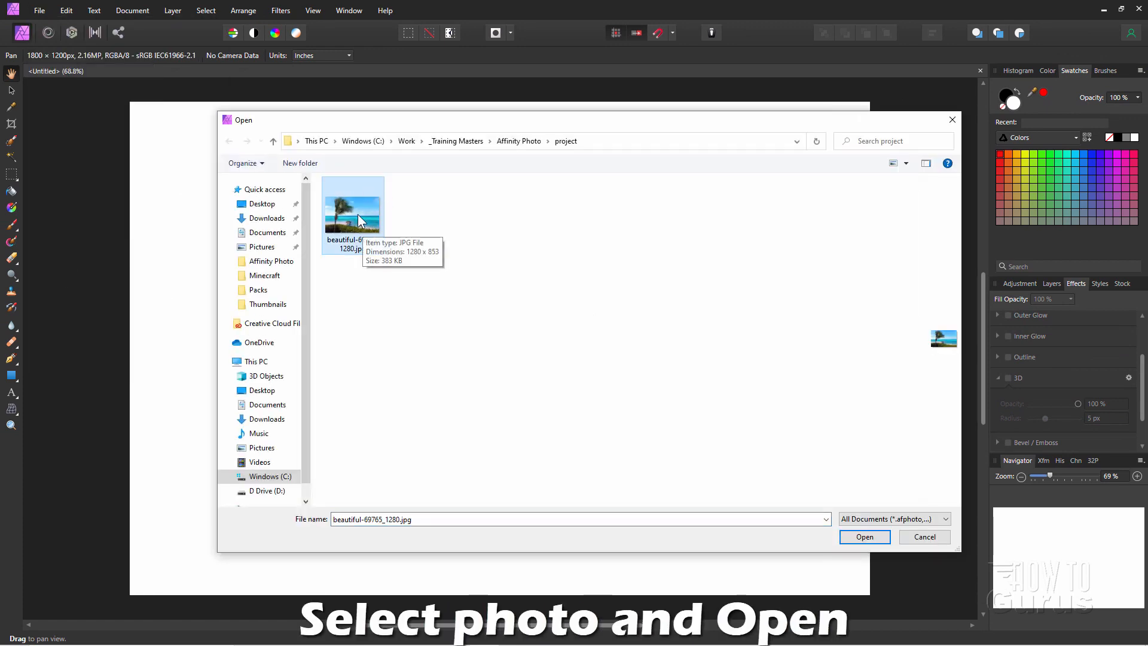
click(871, 539)
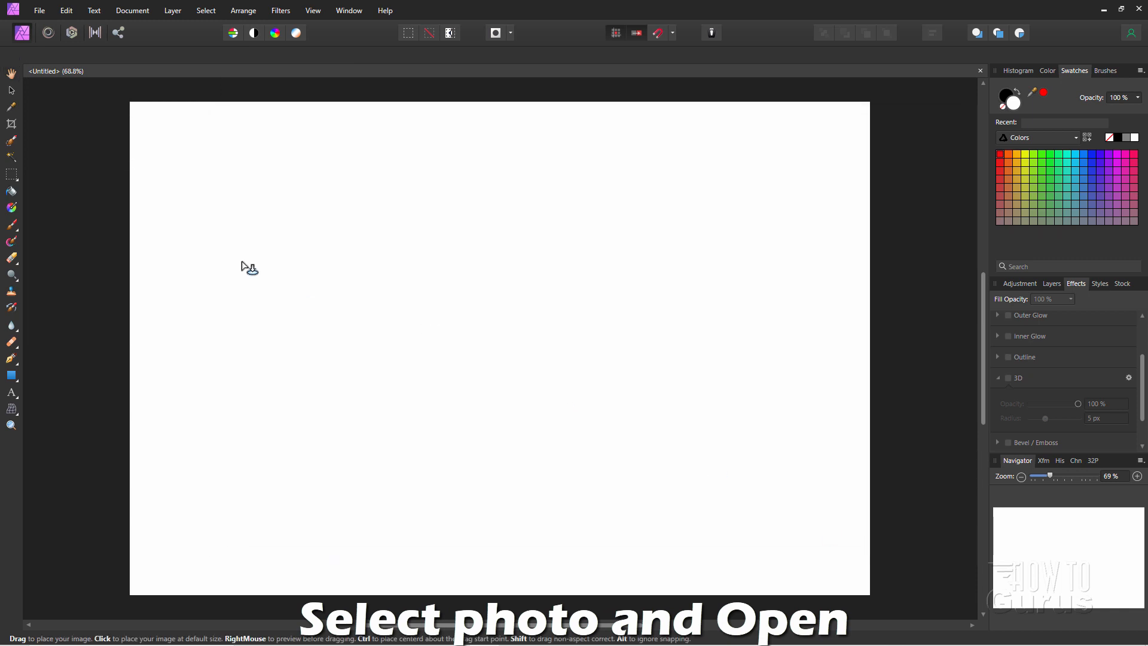
click(221, 178)
- Align the placed photo with the page's upper-left corner and scale it proportionally to fill the page
drag(396, 336, 451, 369)
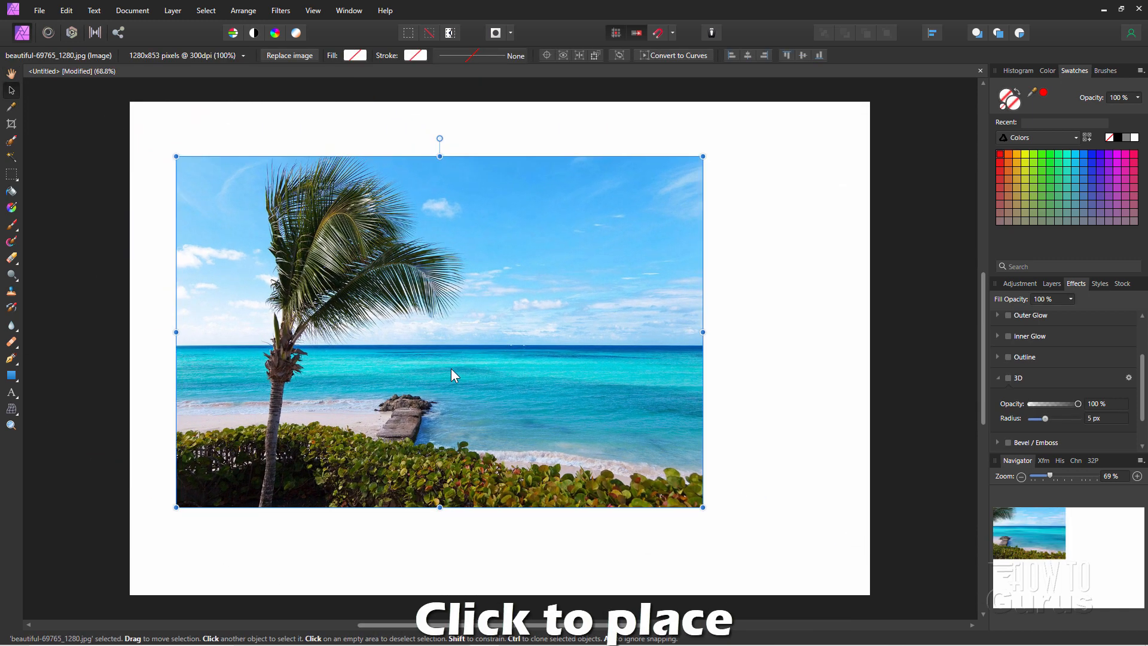
drag(375, 357, 325, 302)
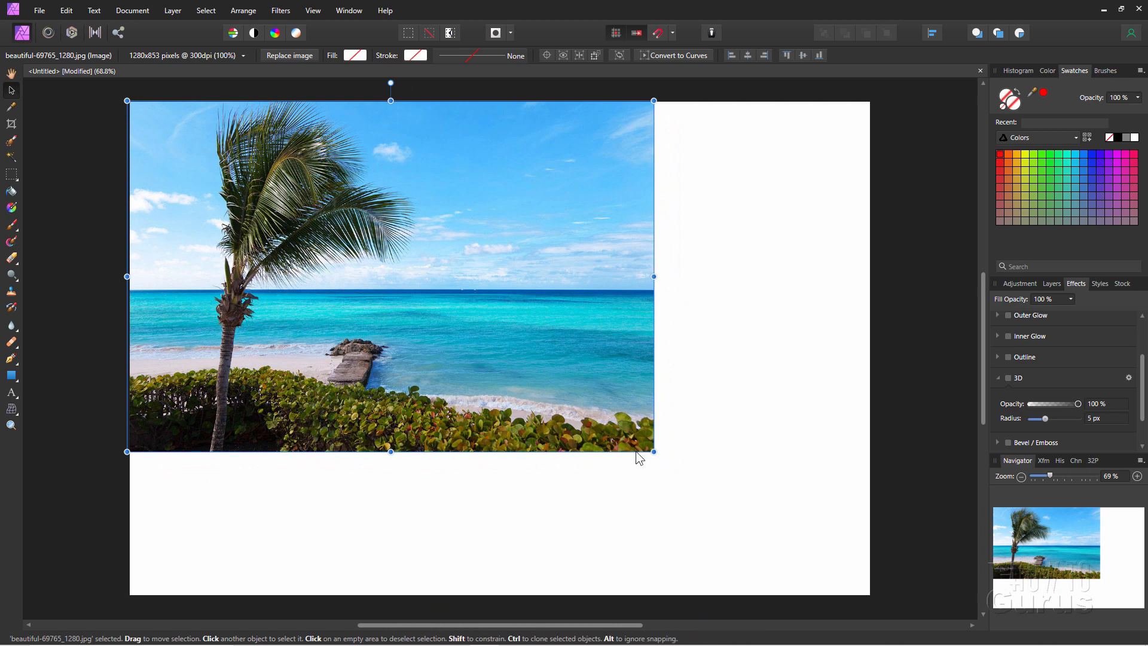
drag(654, 452, 879, 583)
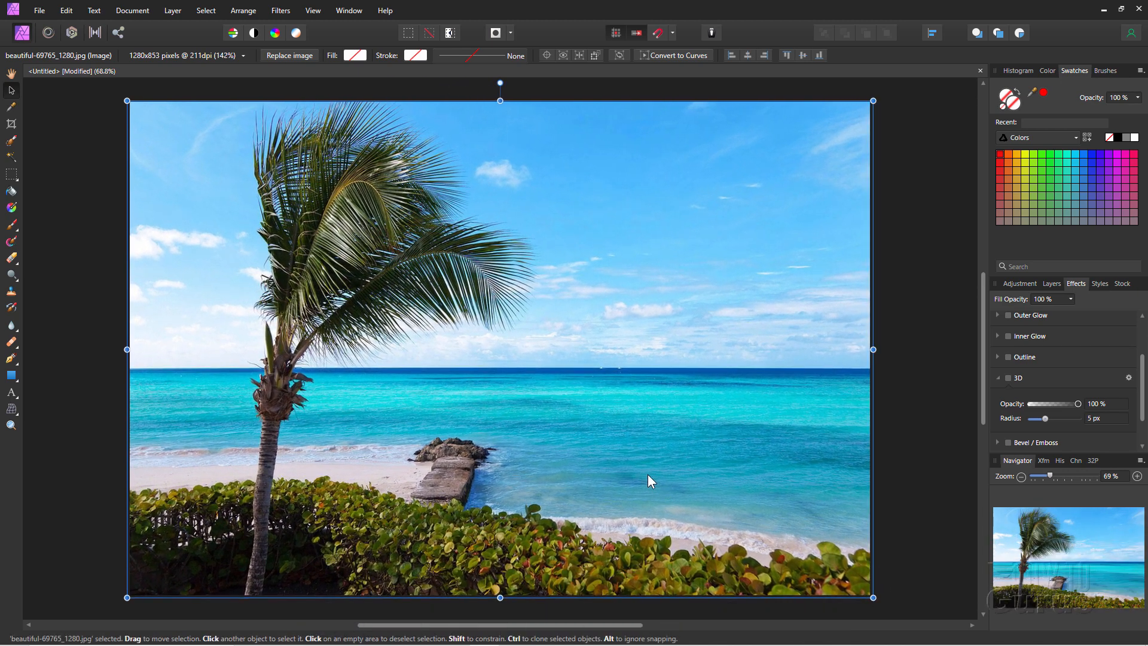
- Shift the photo left past the page edge and stretch its right side to cover the white gap, leaving it deselected
drag(644, 475, 544, 471)
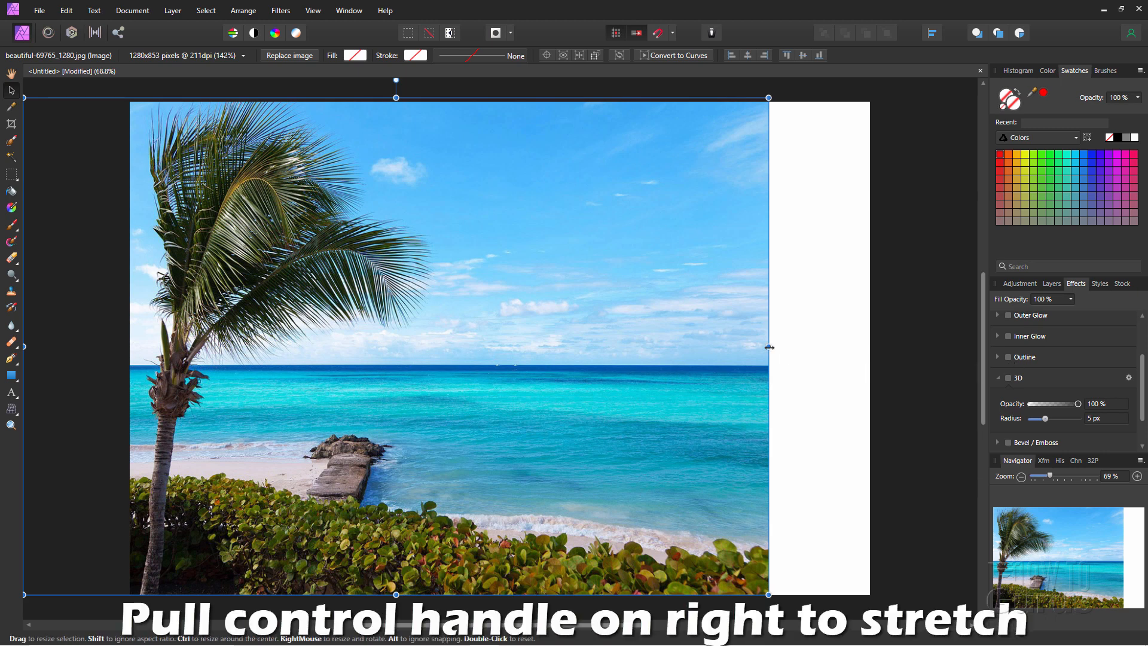
drag(781, 347, 877, 347)
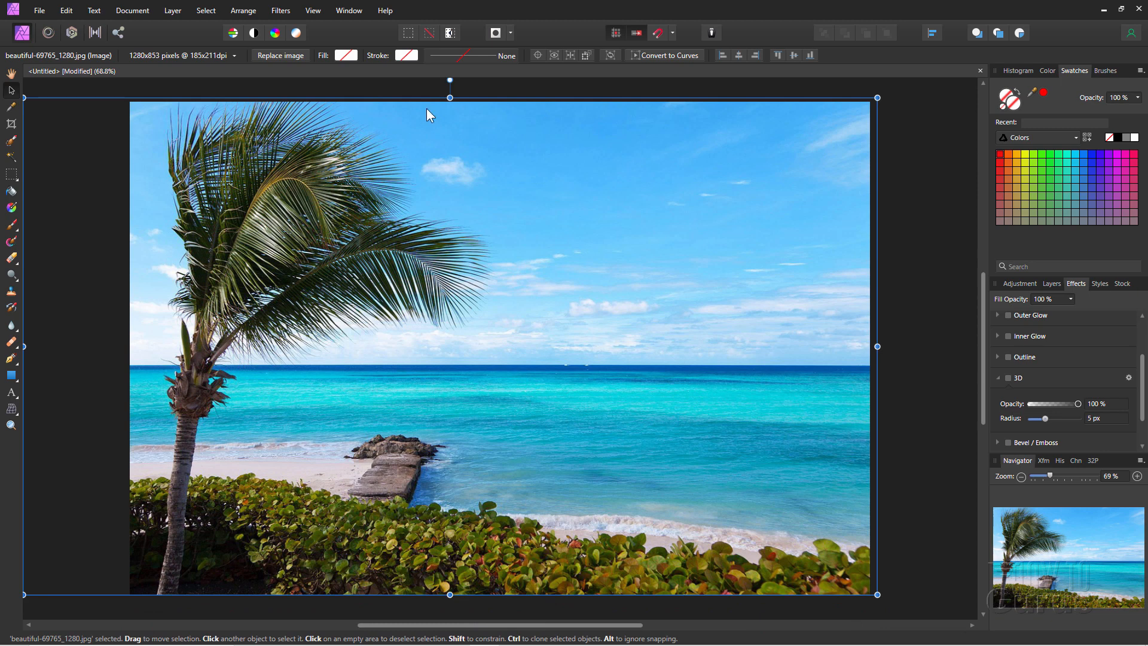
click(896, 238)
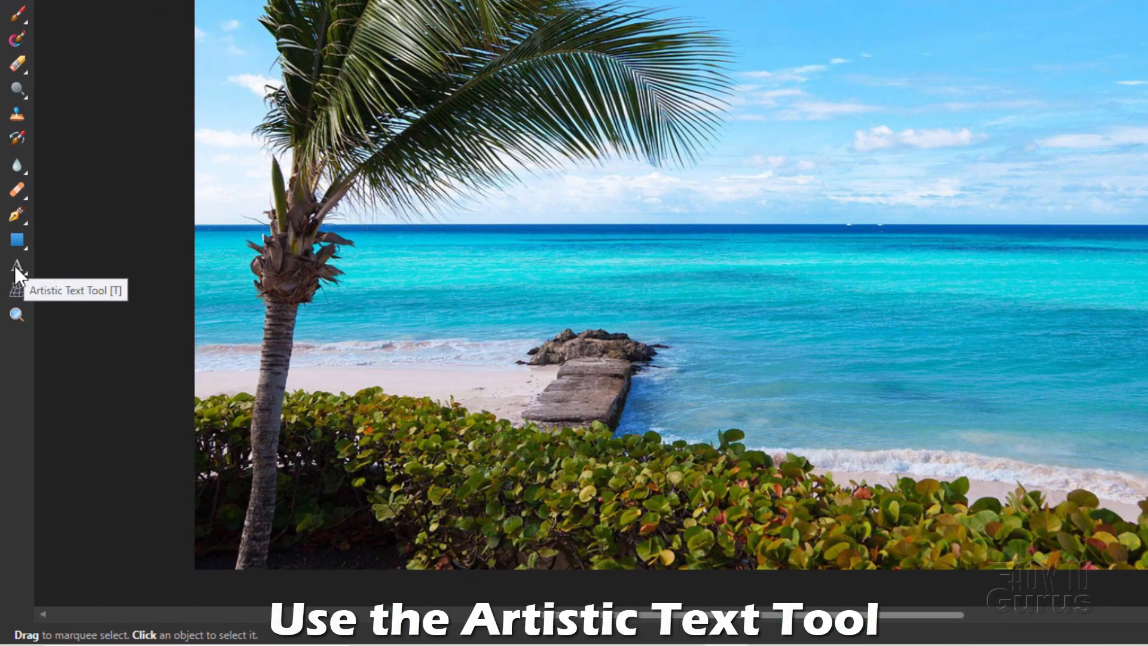
- Set up the Artistic Text Tool with the a Art Paper font at 64 pt
click(14, 265)
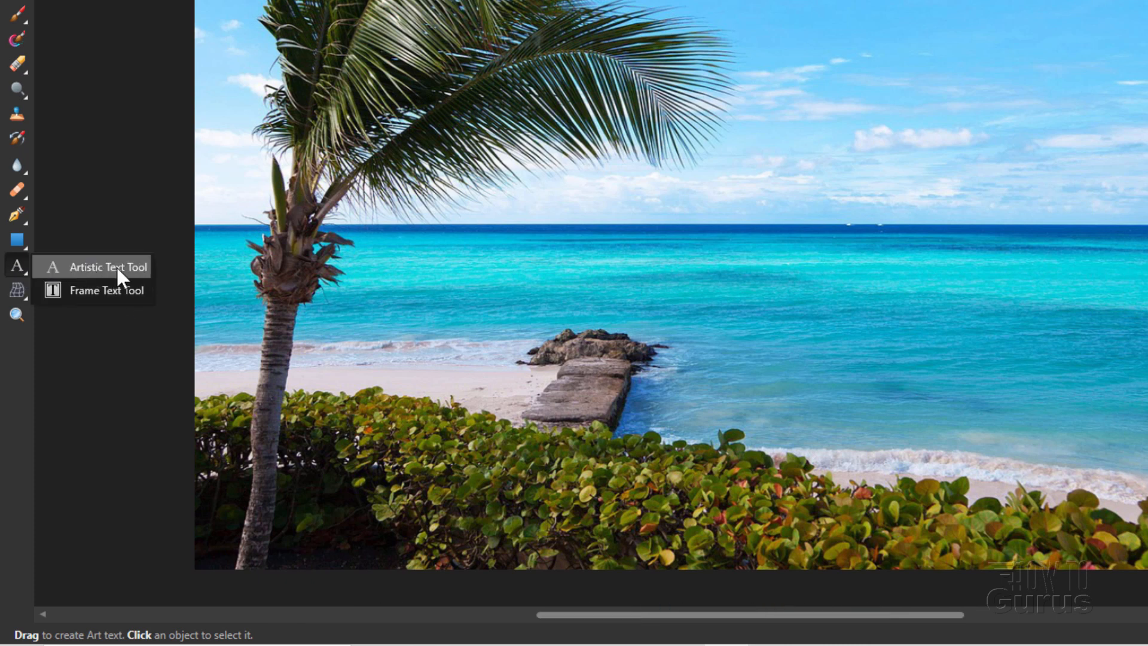
click(84, 266)
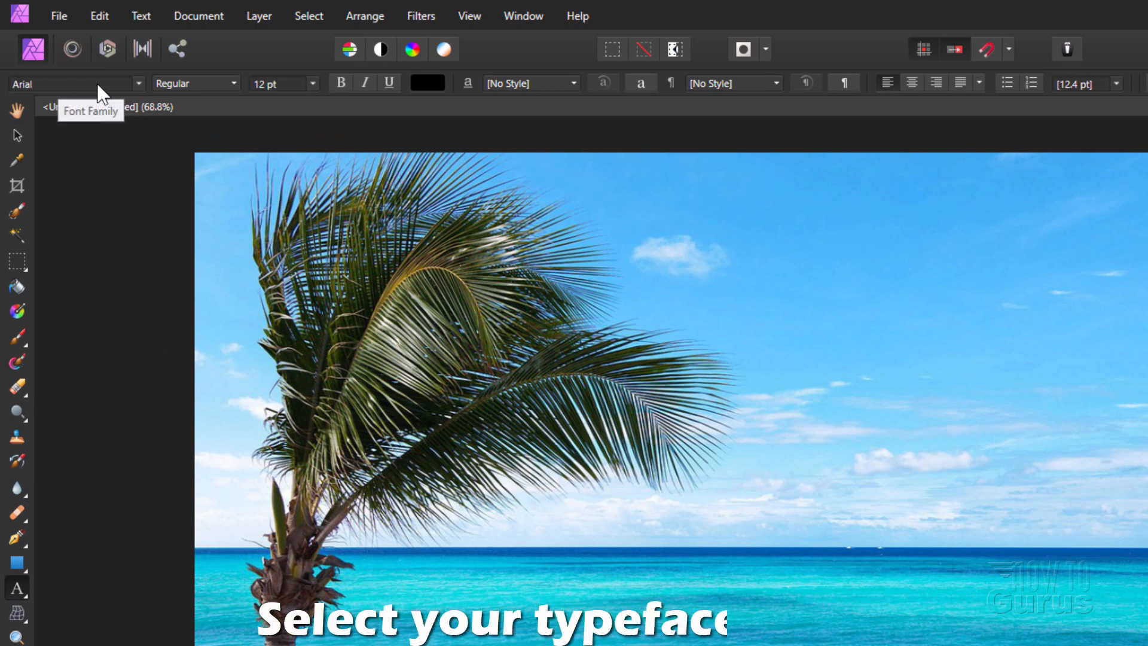
click(138, 84)
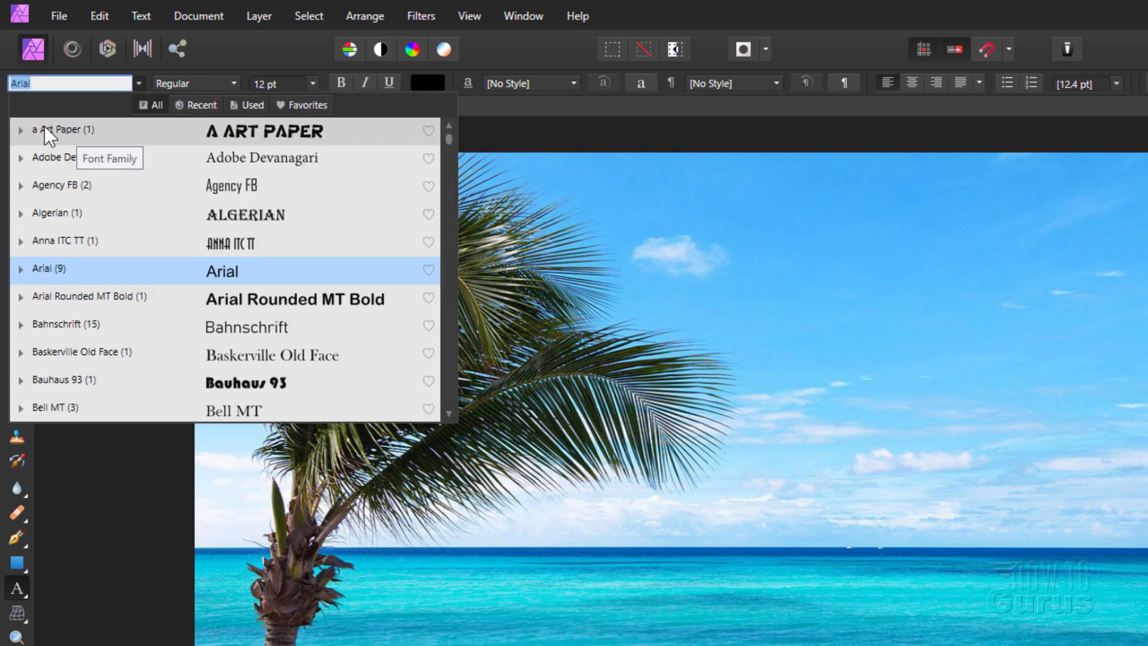
click(94, 131)
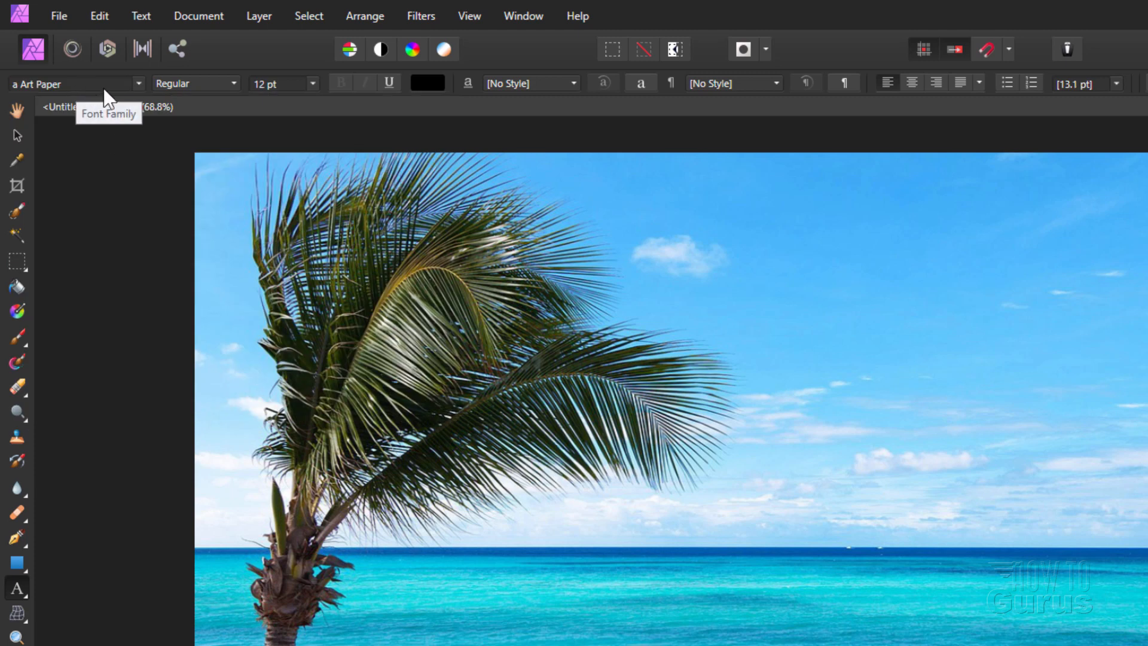
click(313, 83)
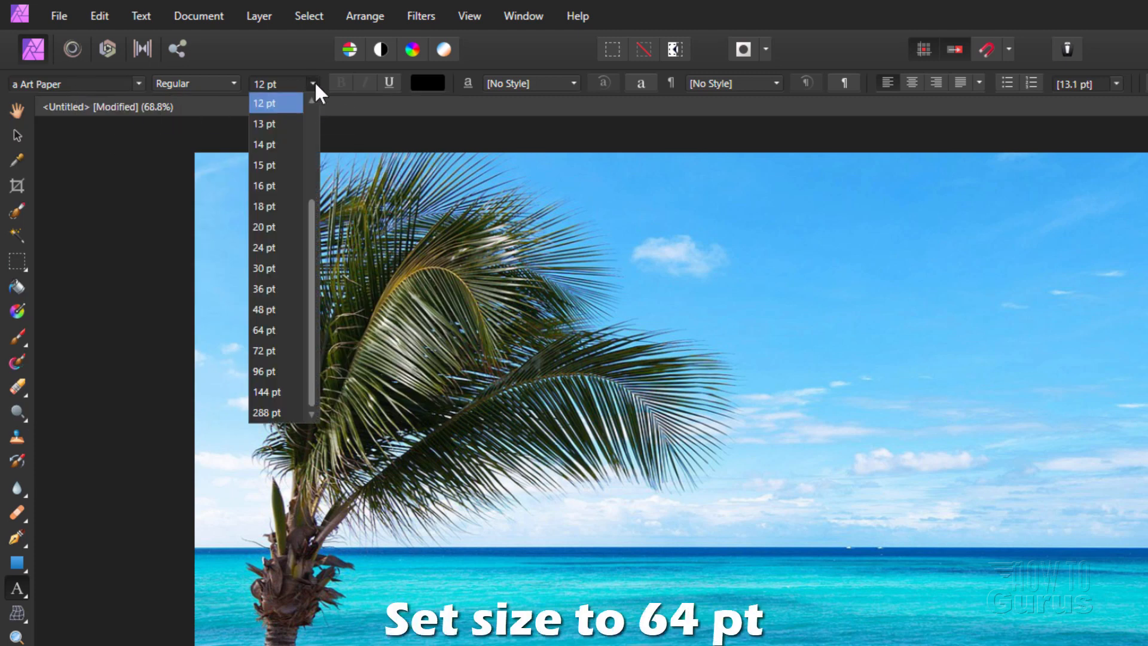
click(265, 330)
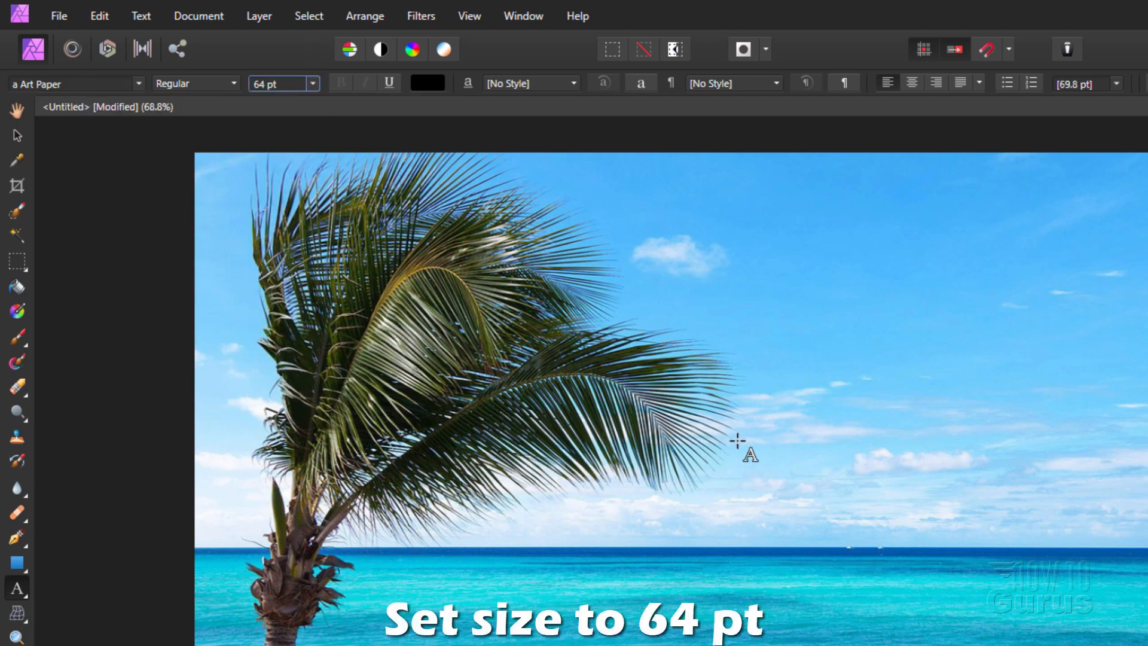
- Add the text "island" in the sky and position it beside the palm, above the horizon
click(740, 301)
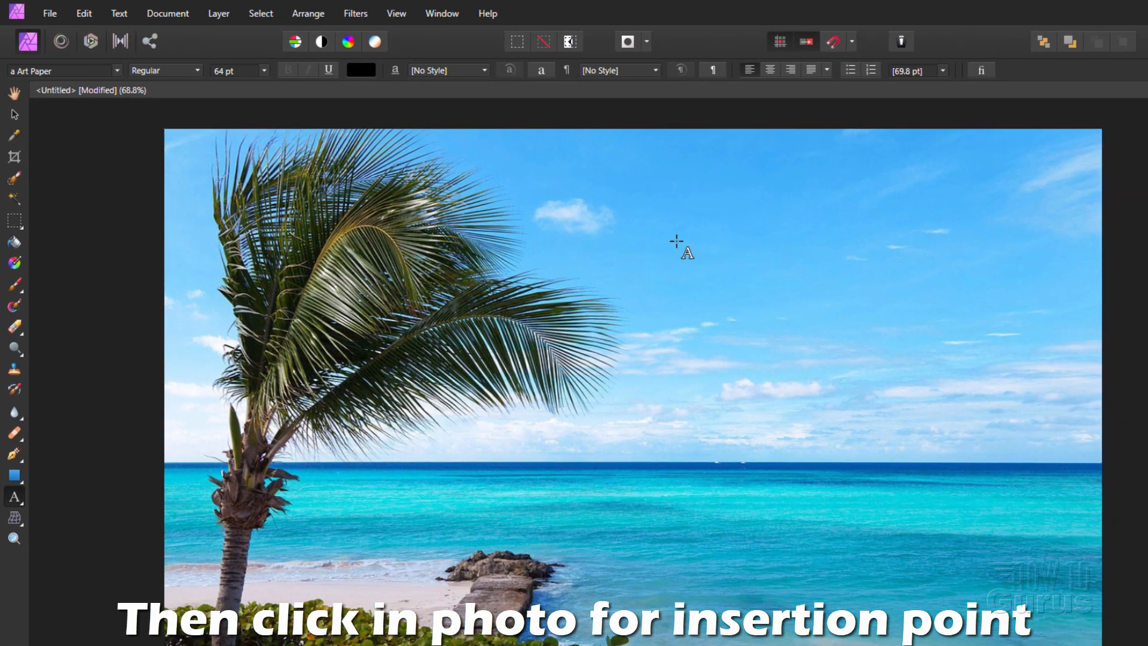
text(ISL)
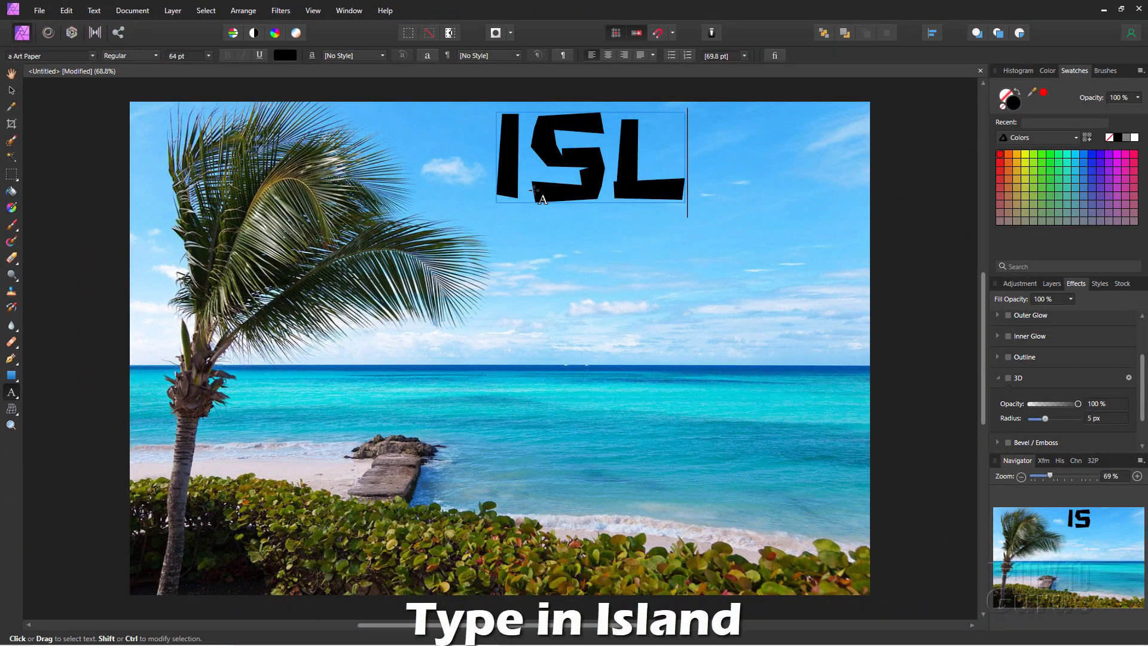
text(AND)
key(Escape)
drag(655, 195, 560, 272)
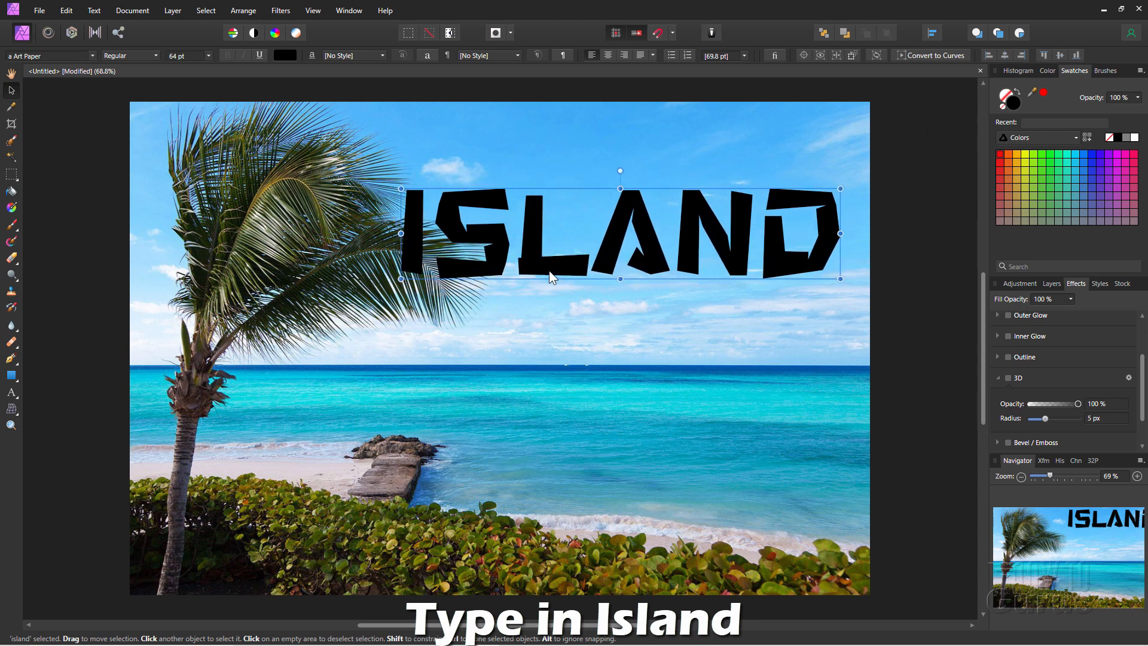
click(1052, 284)
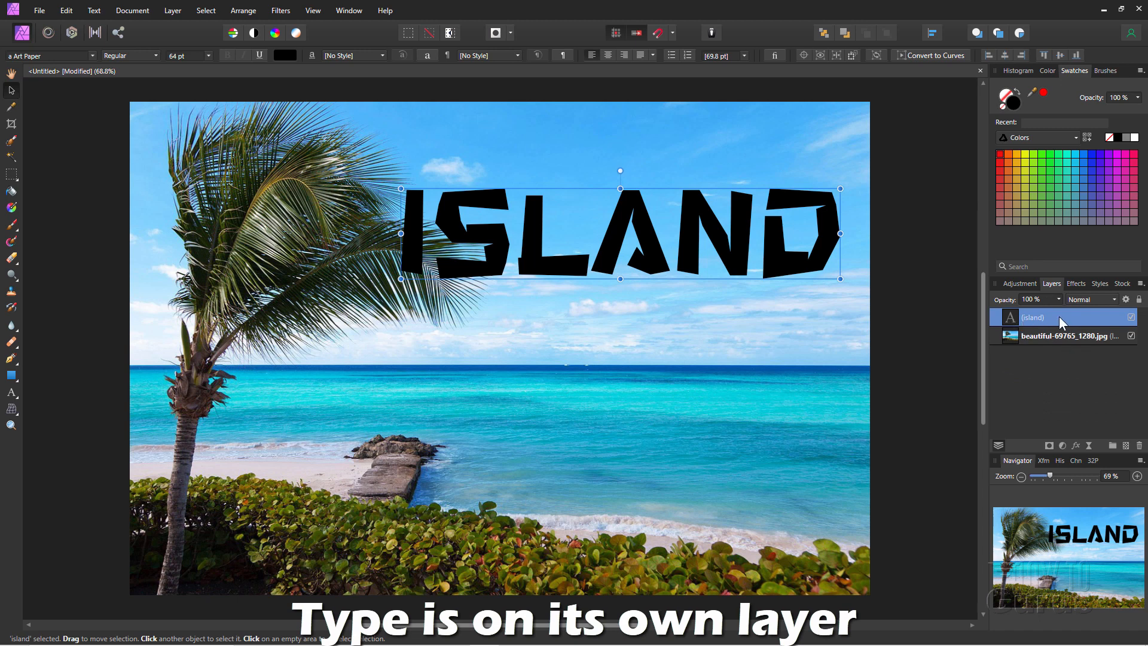
drag(780, 267, 773, 292)
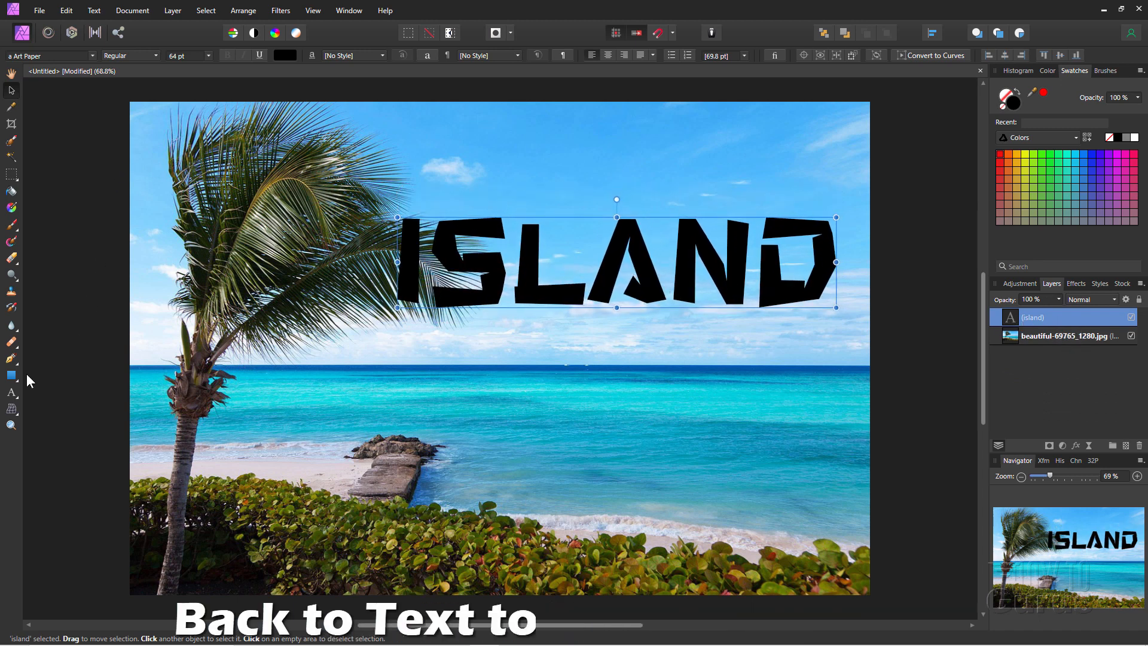
- Add the word "vacation" as a separate artistic text object
click(14, 392)
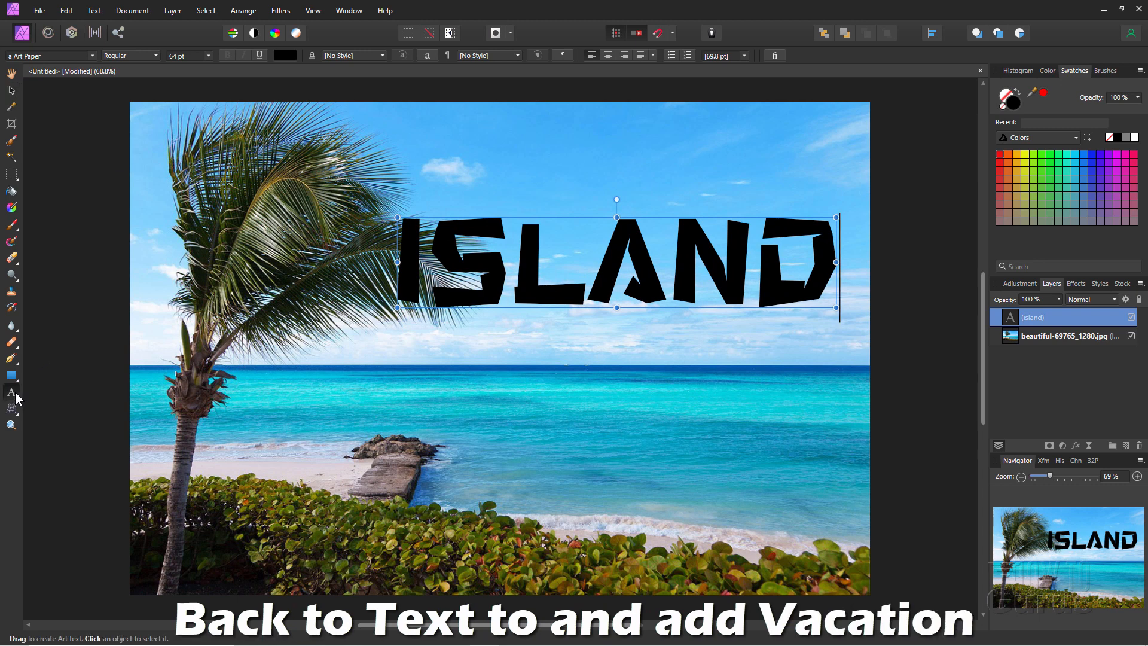
click(401, 412)
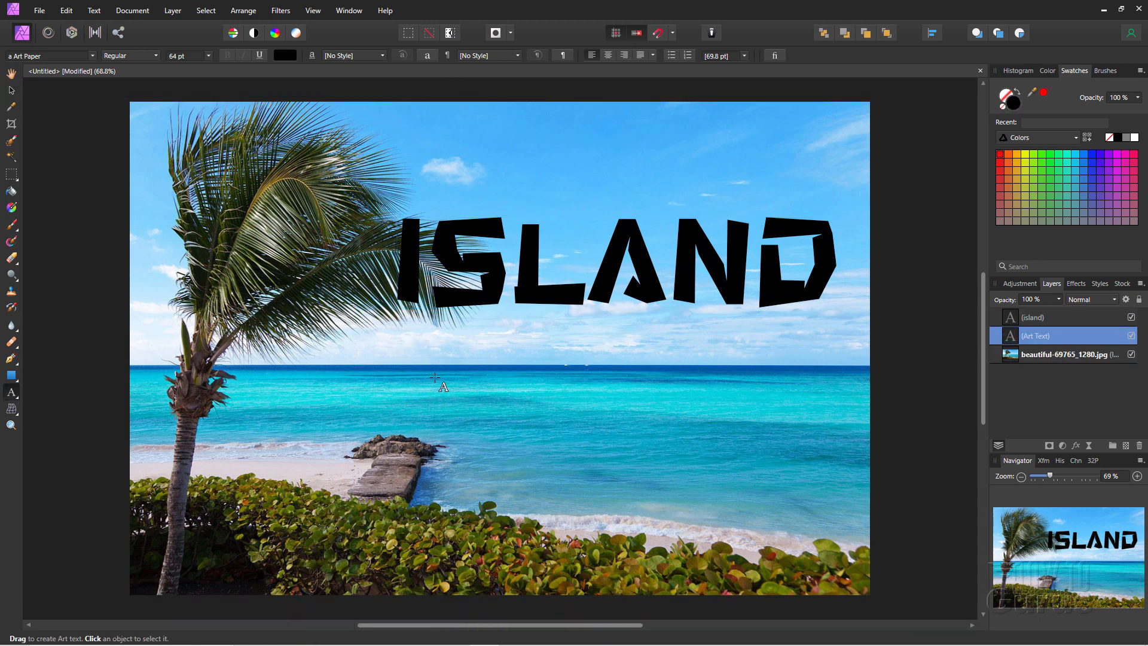
text(vacation)
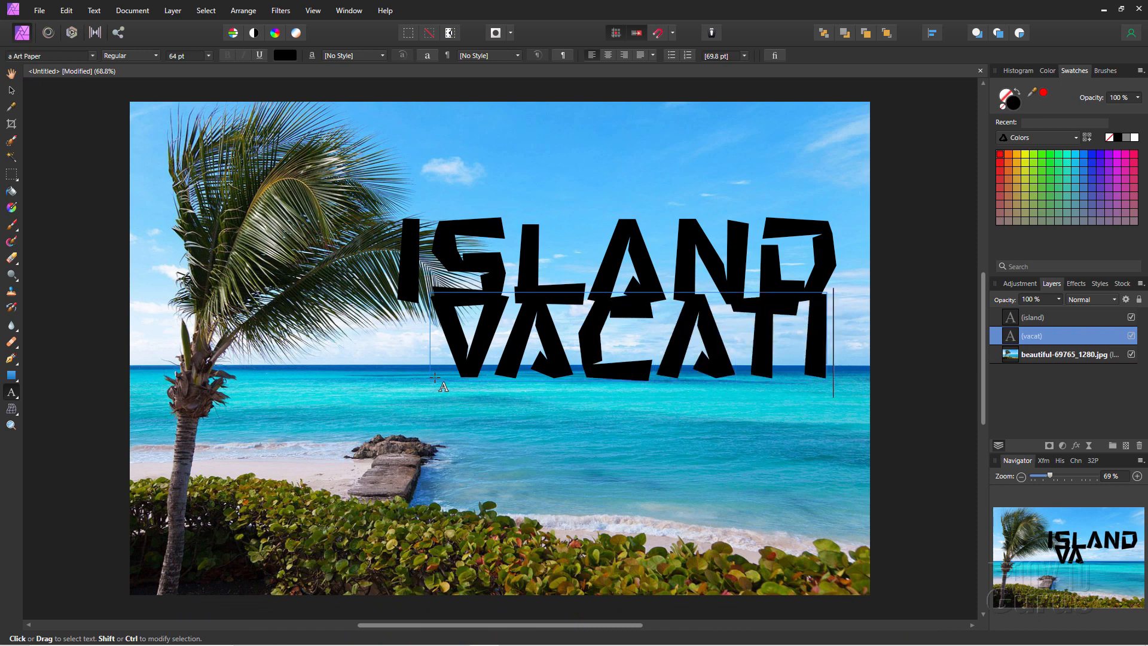
- Move "vacation" below "island" over the water and nudge "island" slightly up and left to space the two words
drag(406, 625, 430, 633)
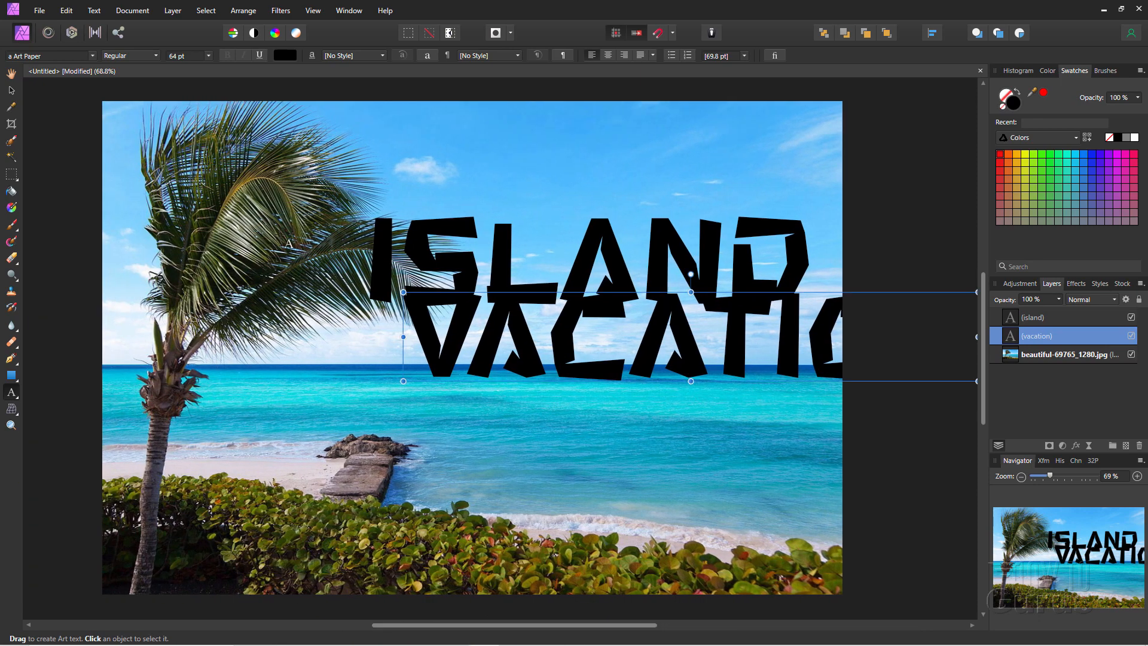
key(v)
drag(541, 344, 375, 439)
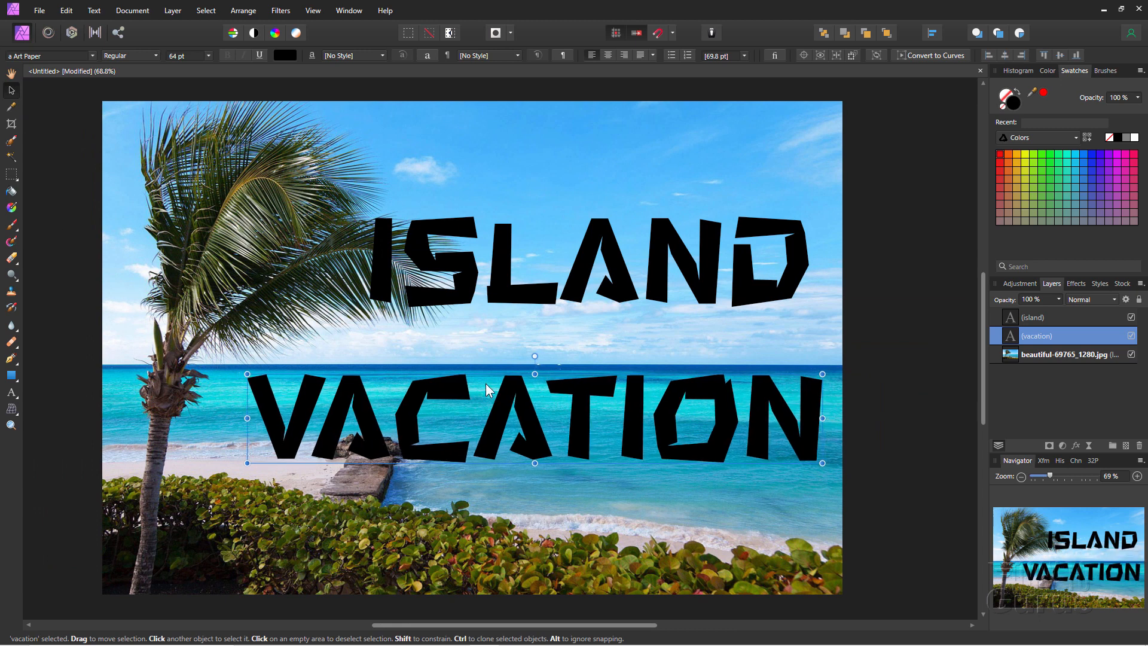
drag(545, 299, 522, 286)
click(535, 440)
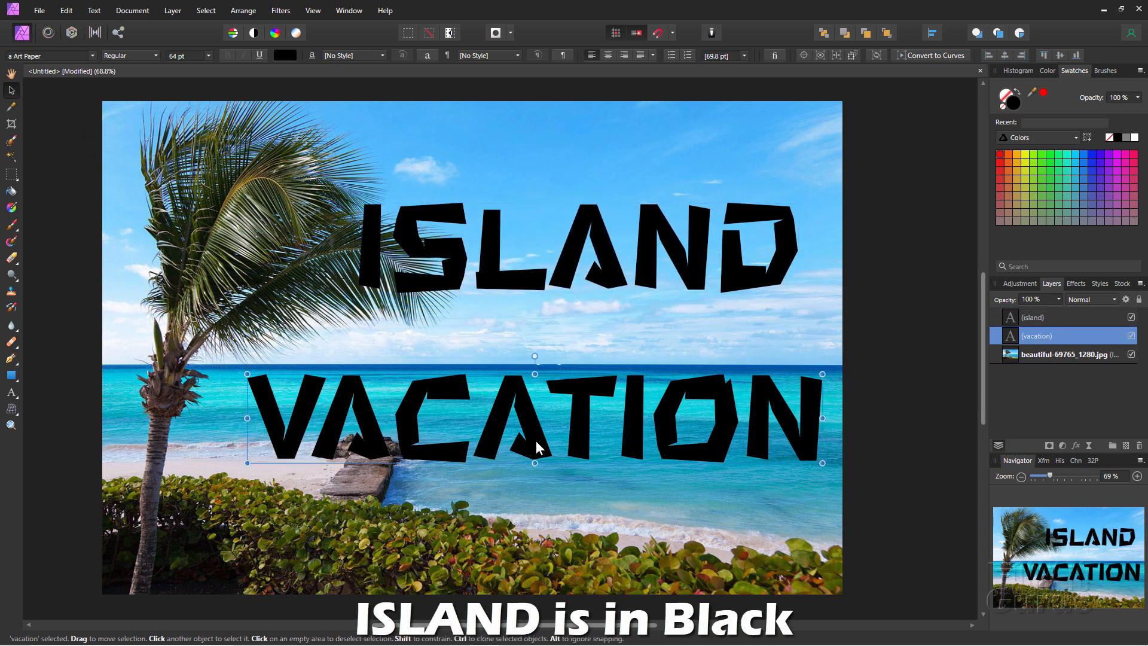
drag(533, 438, 530, 435)
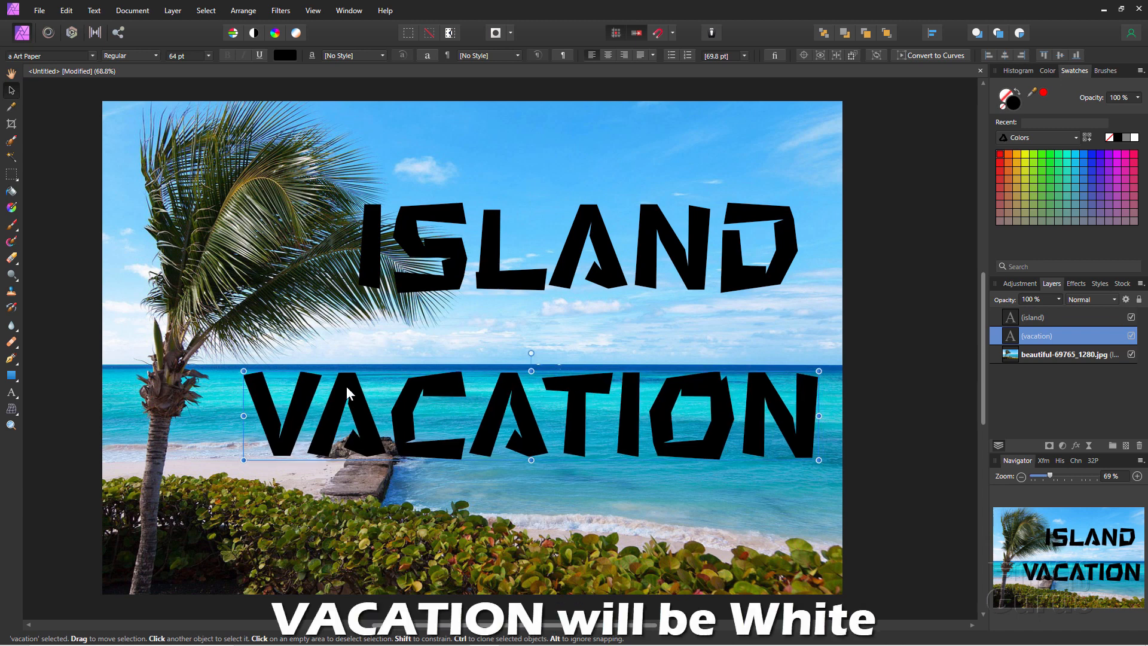
- Change the font color of the "vacation" text to white
click(12, 393)
double_click(454, 424)
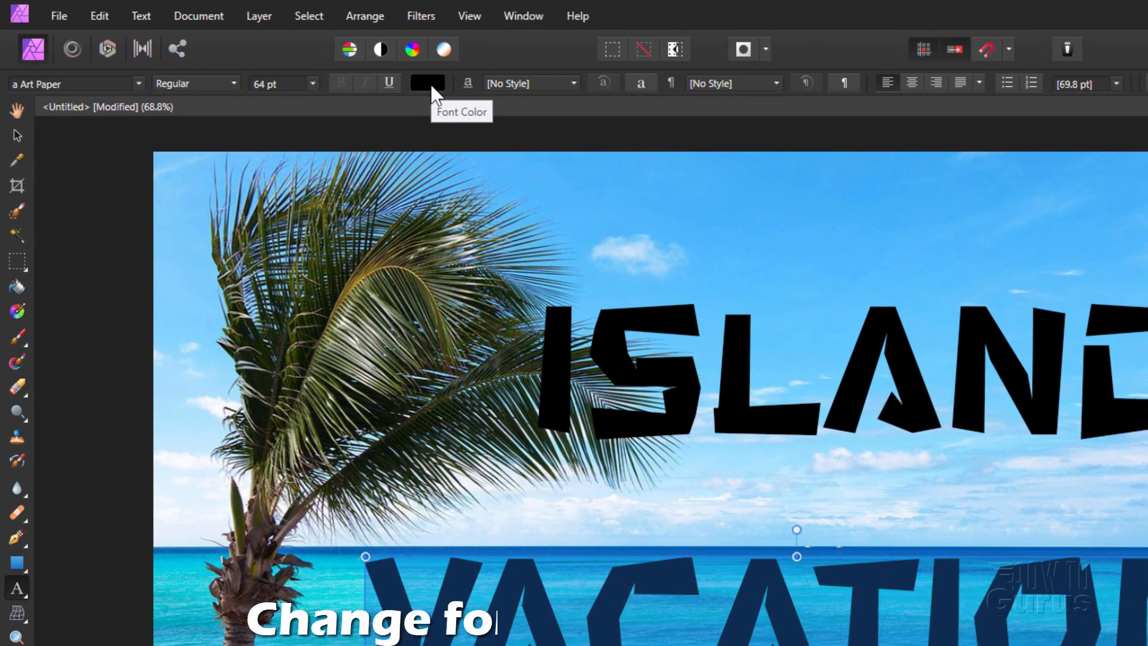
click(428, 84)
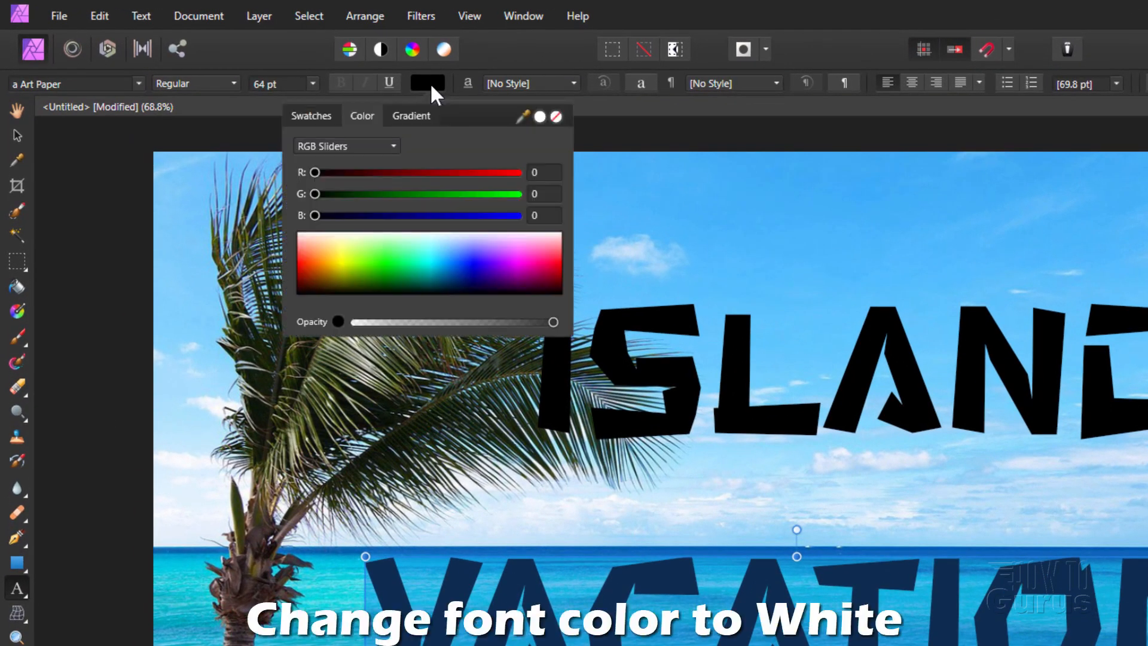
click(334, 118)
click(557, 167)
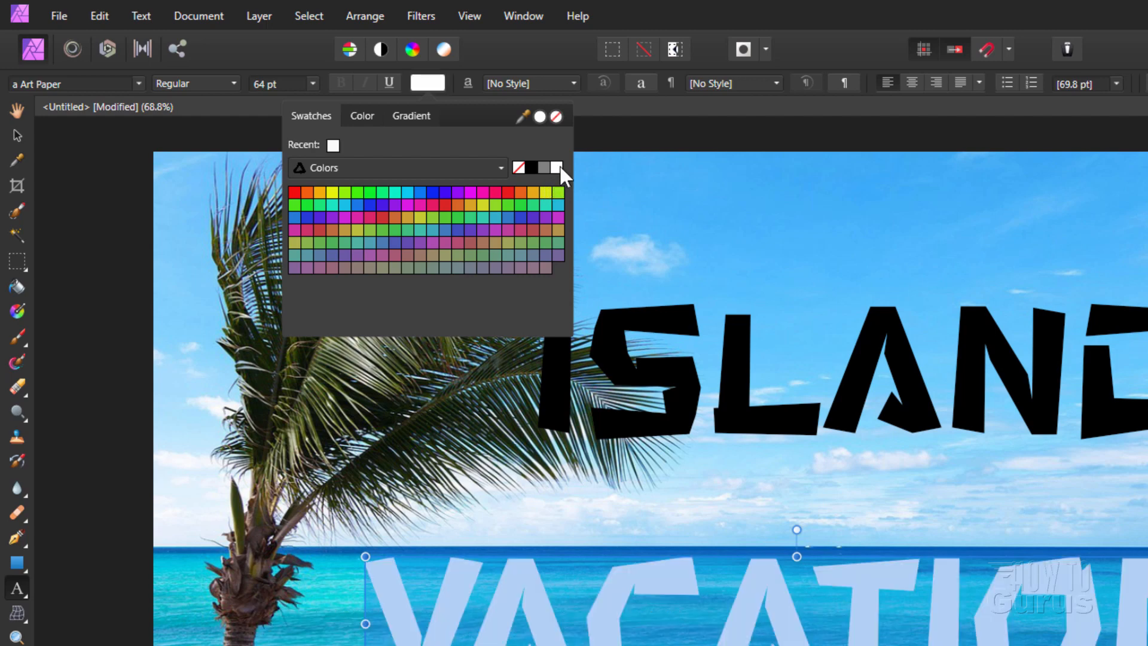
click(608, 584)
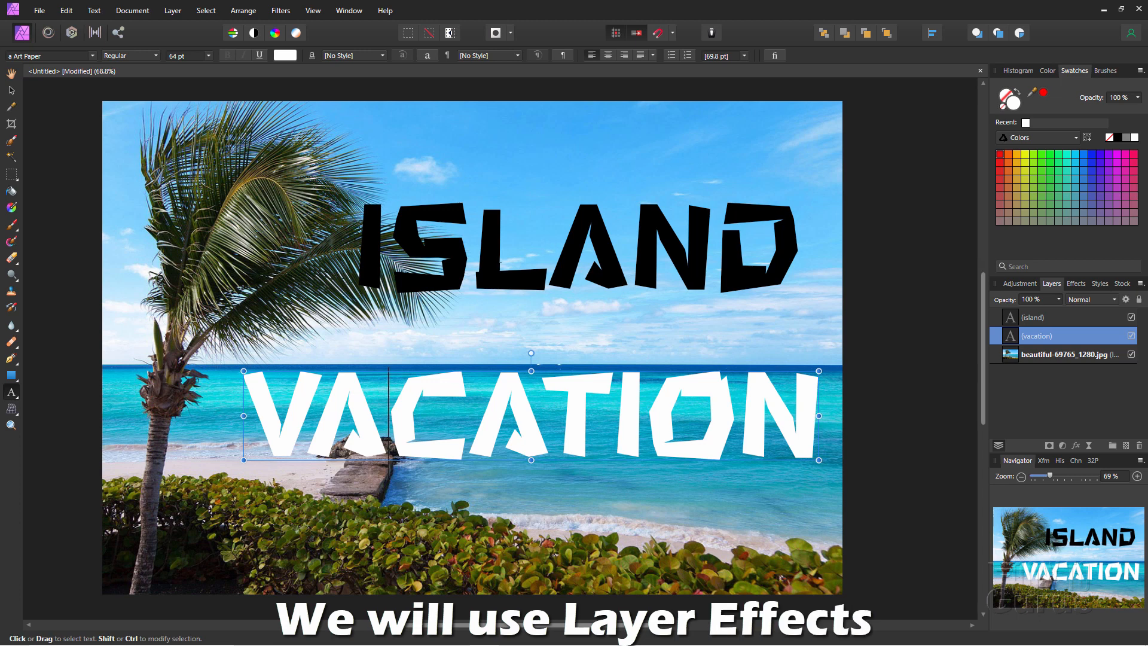
- Select the "island" text and nudge it slightly lower in the sky
click(16, 91)
mouse_move(510, 281)
mouse_down()
mouse_move(481, 281)
mouse_move(499, 288)
mouse_up()
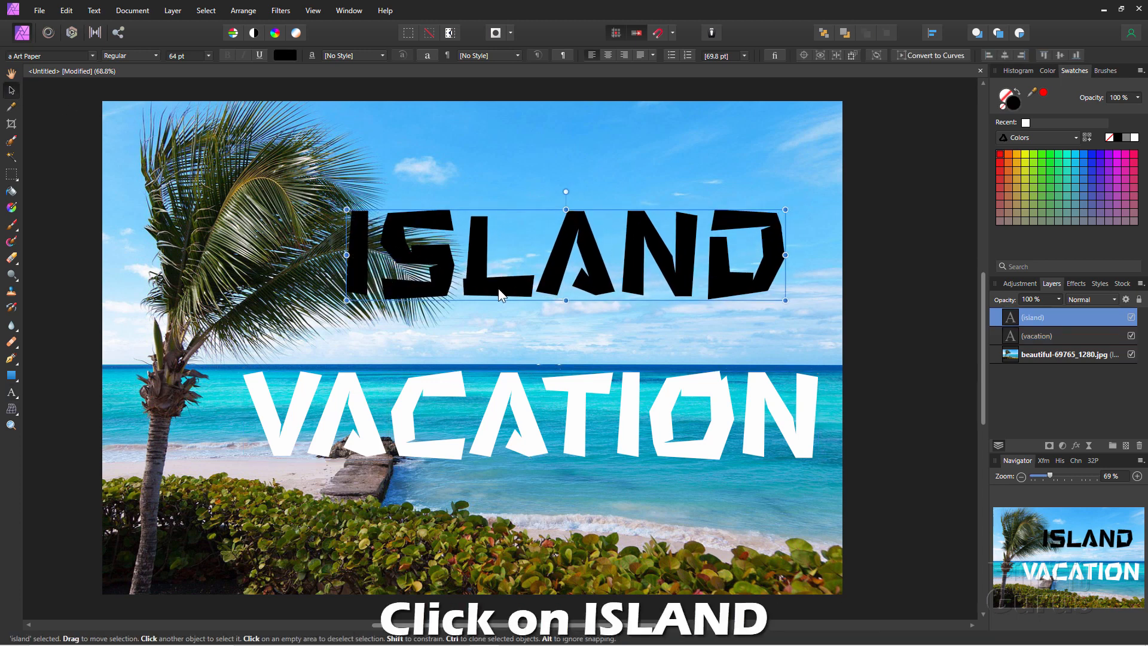
drag(508, 290, 517, 293)
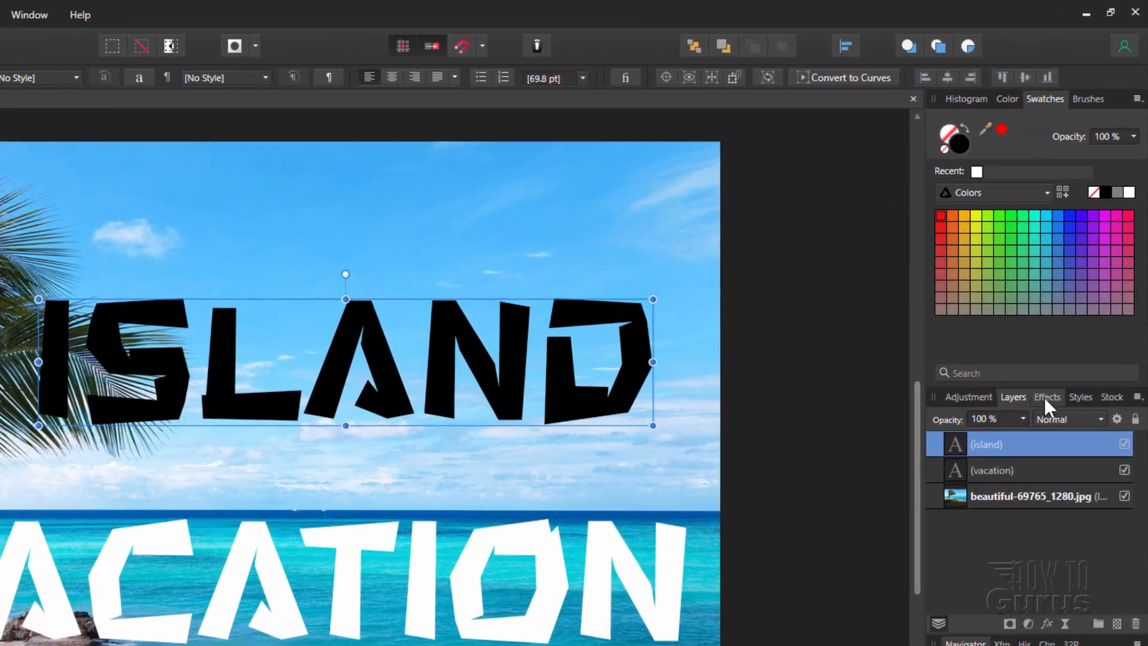
- Enable the 3D layer effect on "island" and open its detailed settings, keeping the lettering visible beside them
click(1065, 326)
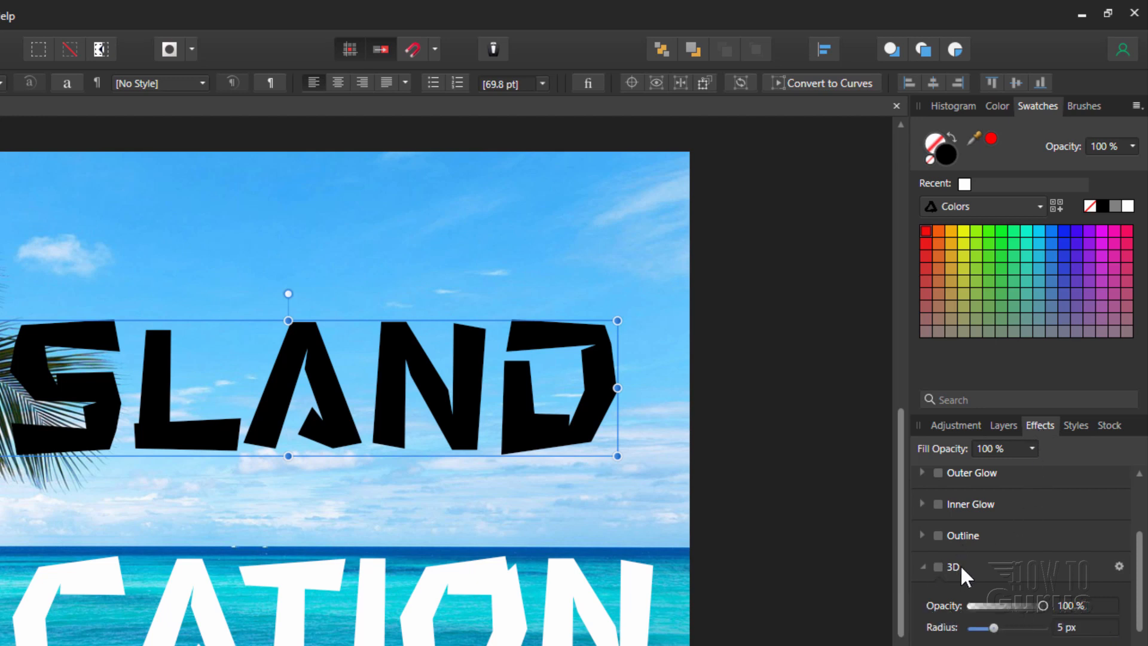
click(938, 567)
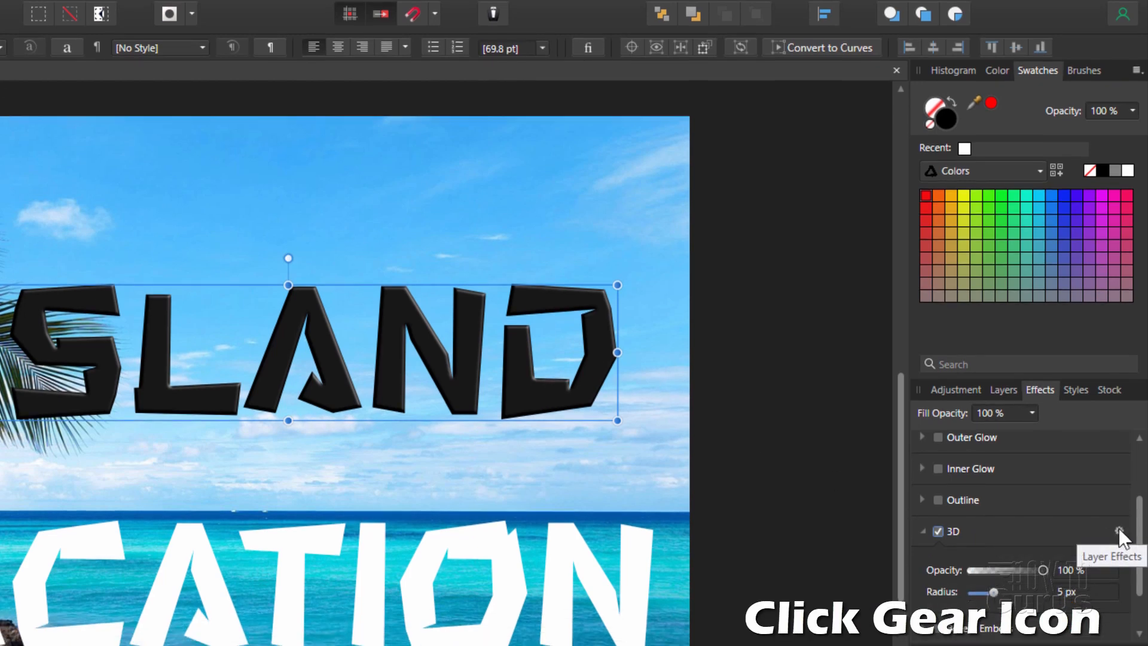
click(1118, 565)
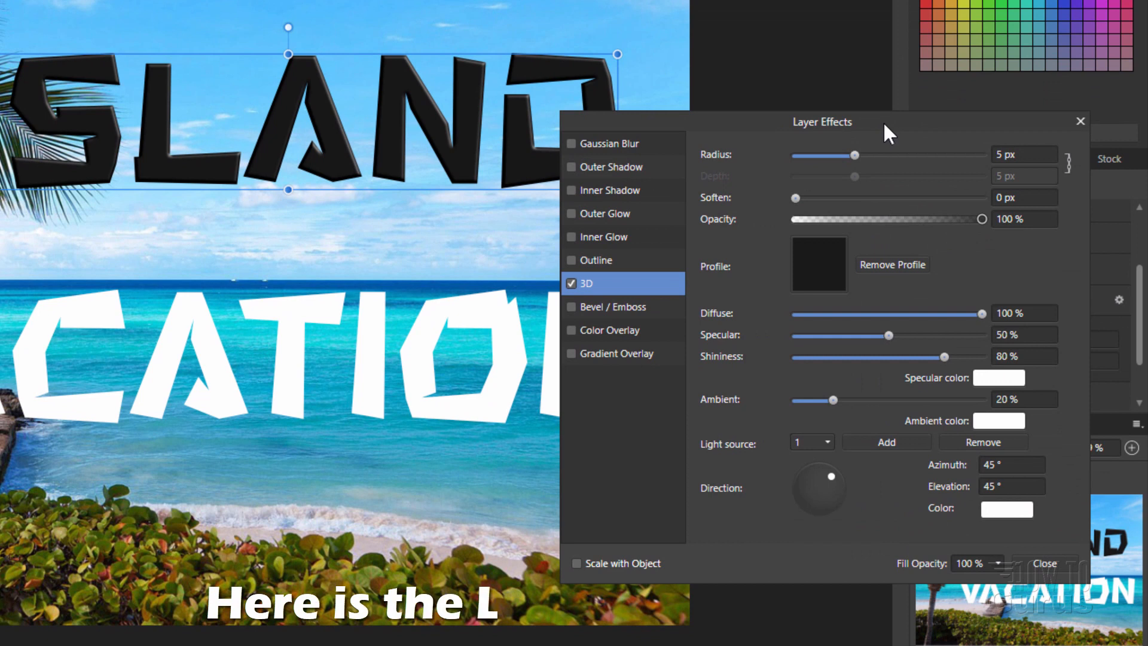
drag(884, 121, 853, 173)
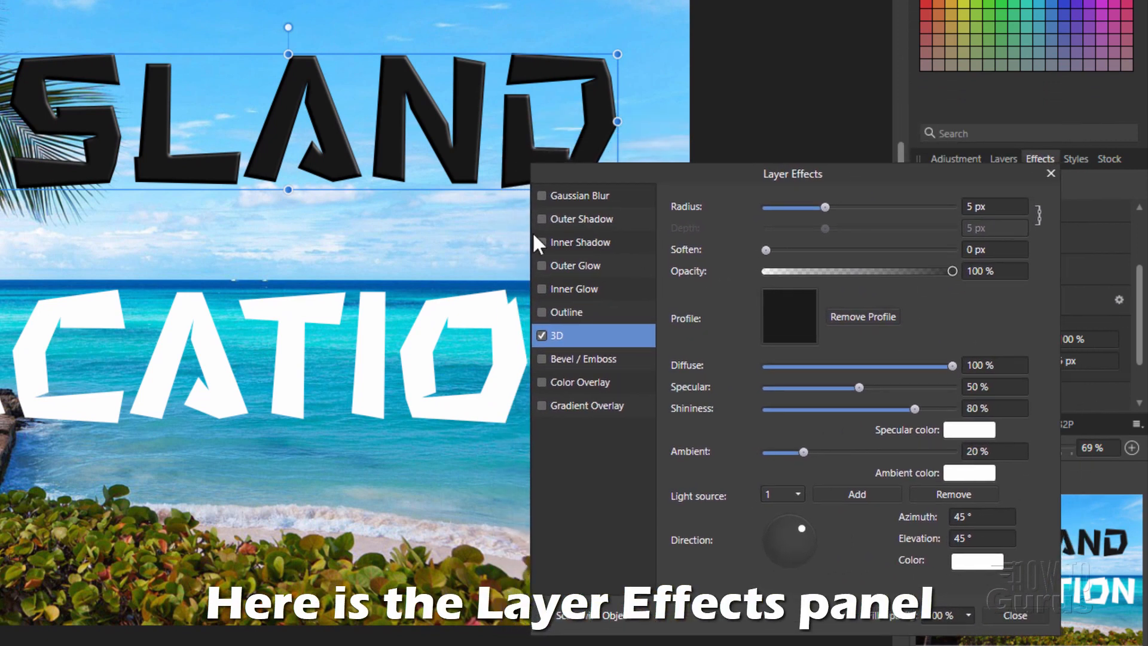
- Set the 3D effect on "island" to a 12 px radius and 93% shininess
click(965, 207)
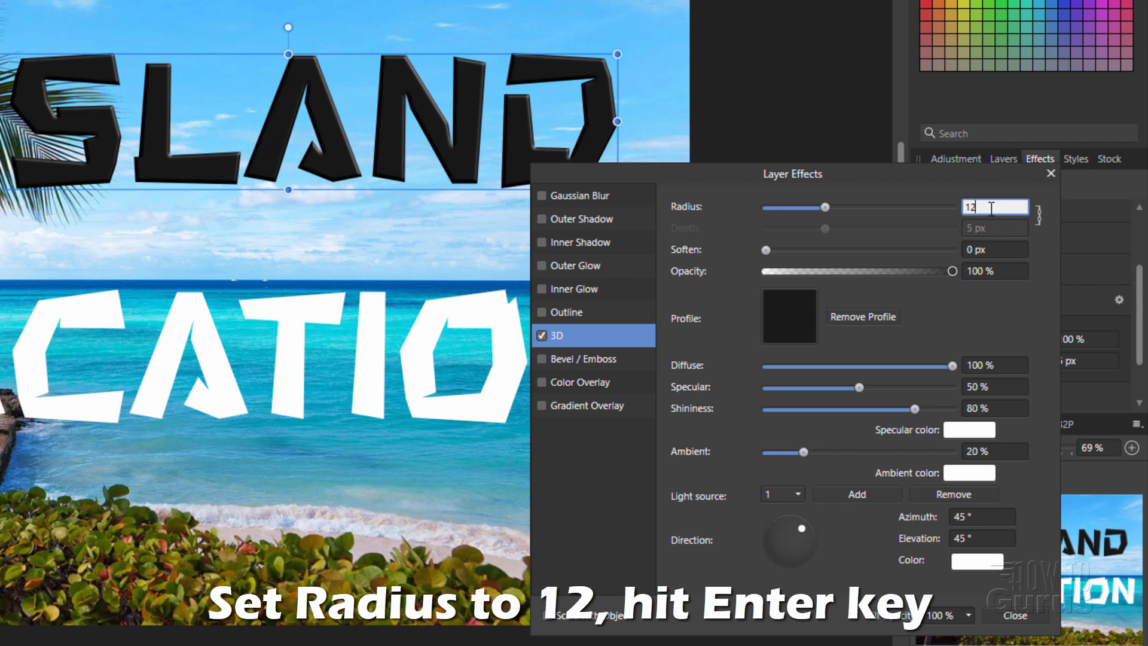
text(12)
key(Return)
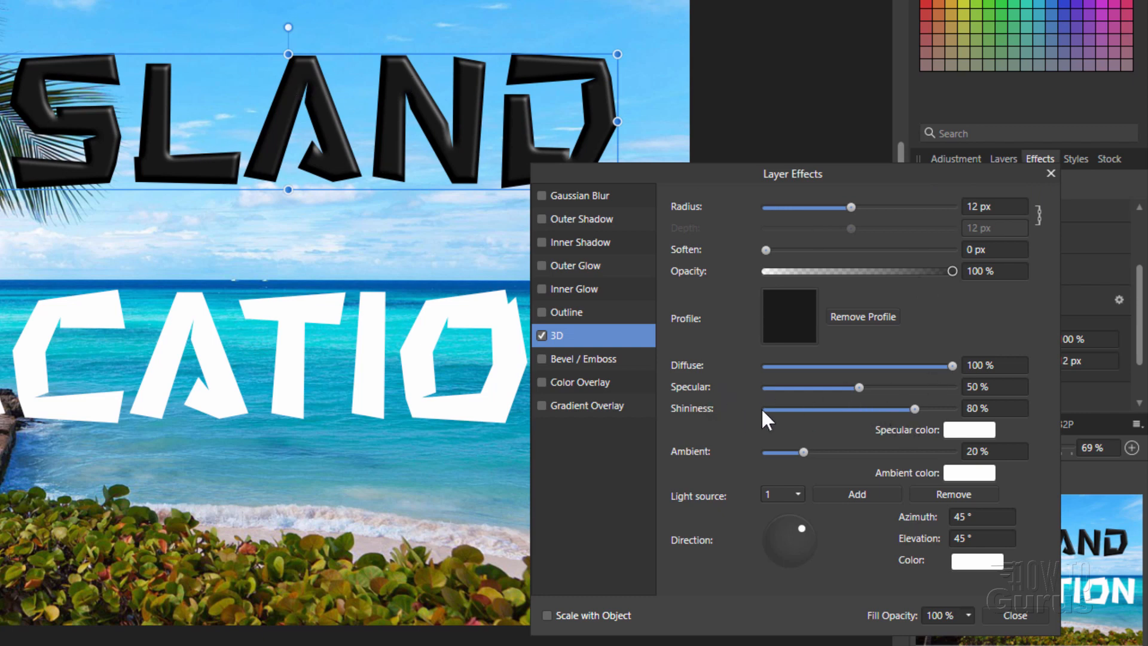
click(998, 409)
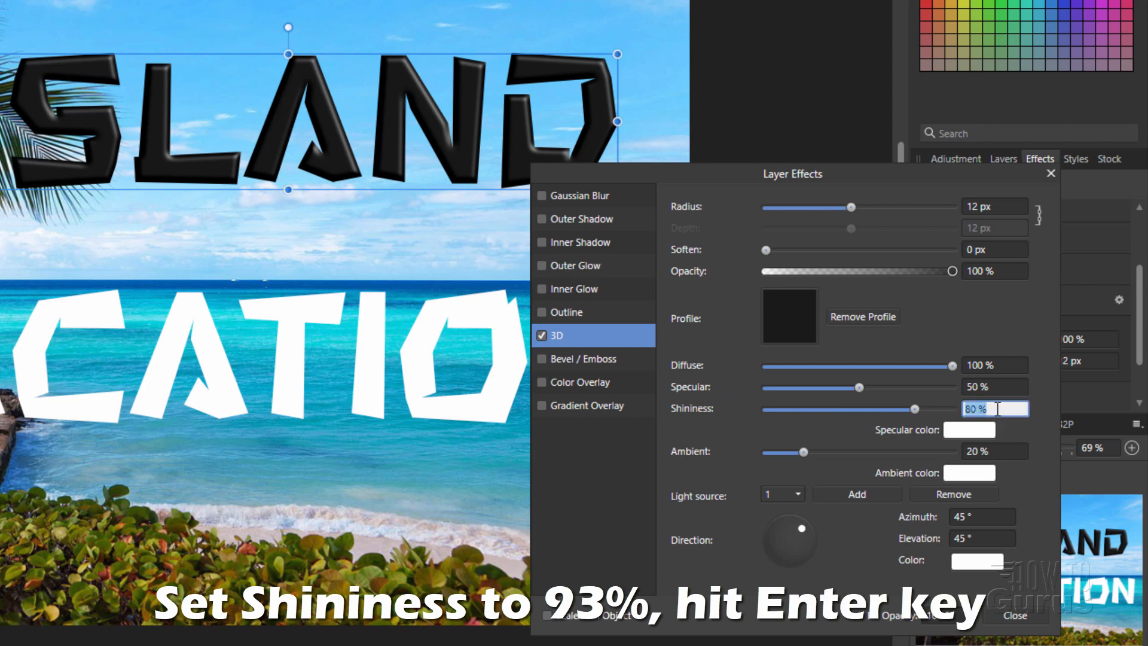
text(93)
key(Return)
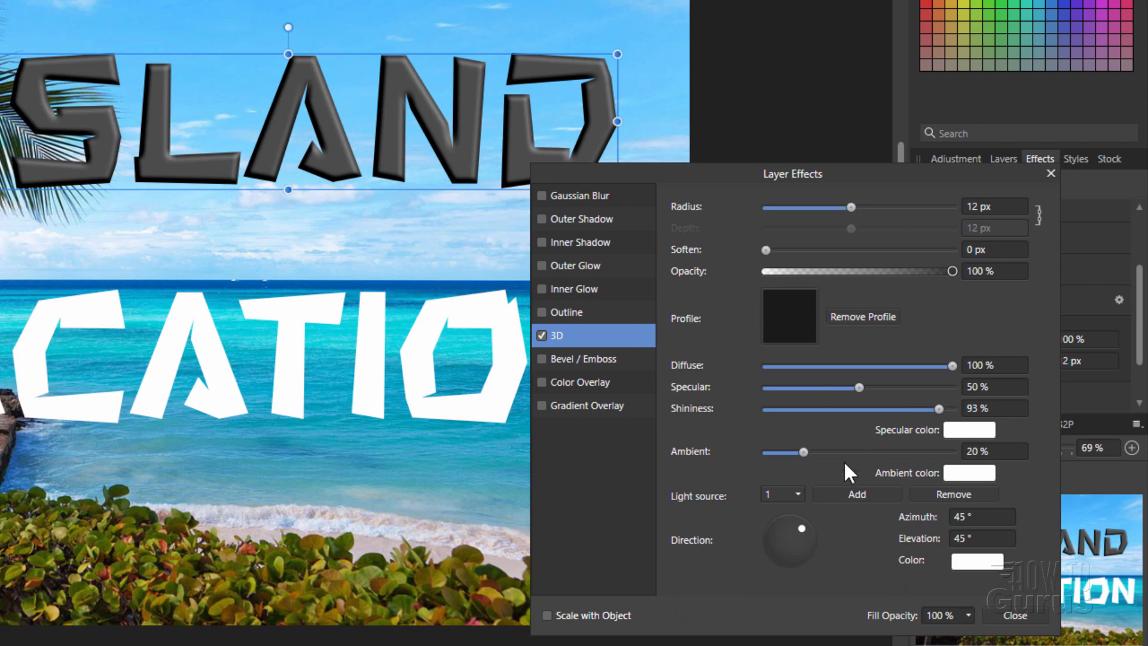
- Tint the 3D light source color on "island" by setting its red value to 151
click(976, 562)
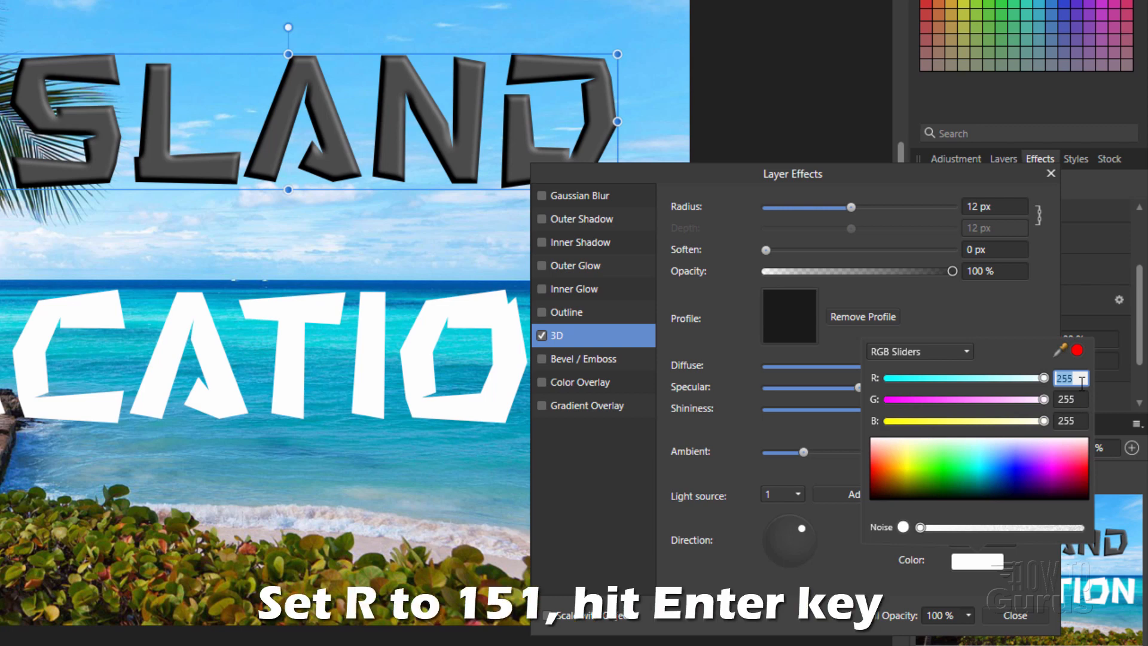
text(151)
key(Return)
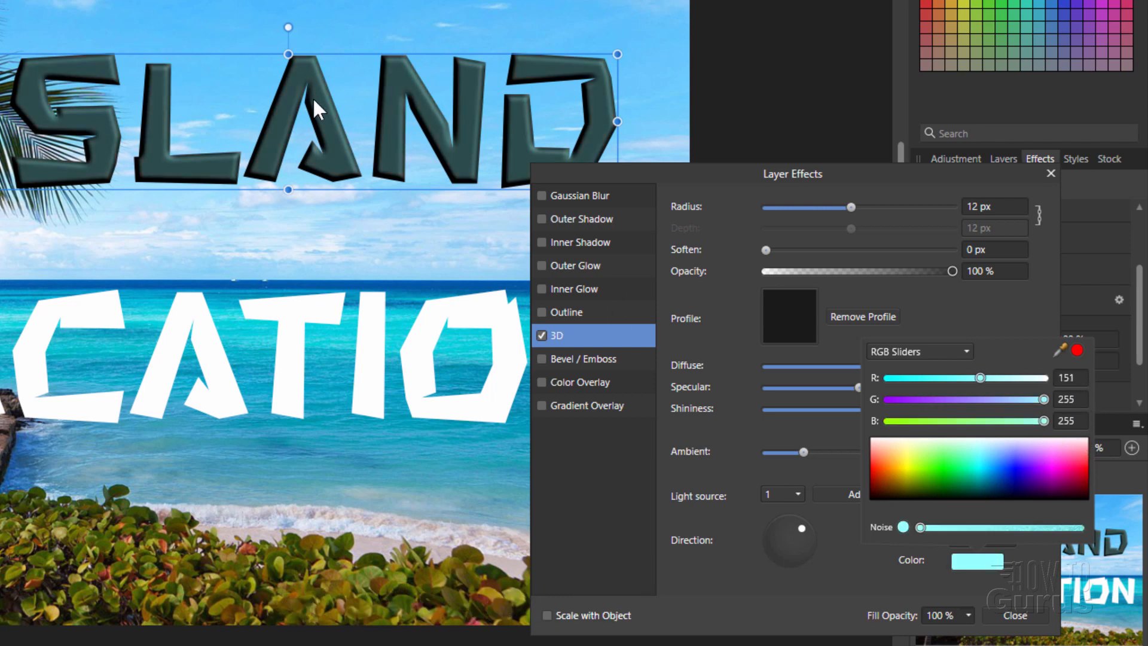
click(845, 472)
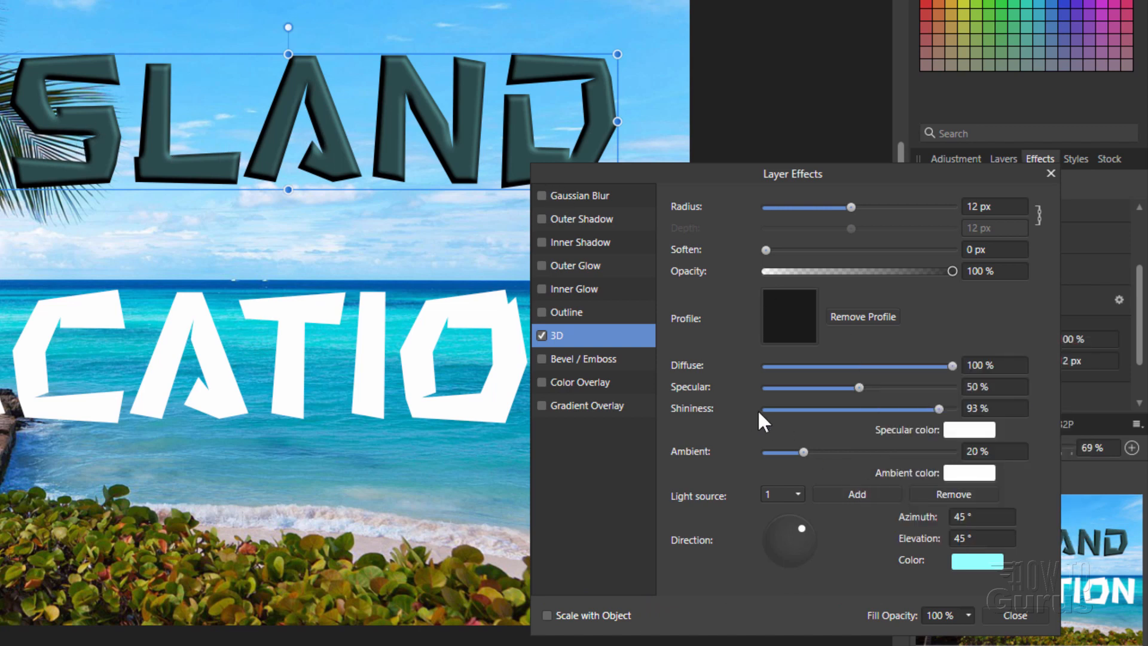
- Try a higher shininess on the "island" 3D effect and set it back to 93%
mouse_move(939, 409)
mouse_down()
mouse_move(901, 409)
mouse_move(948, 410)
mouse_move(792, 415)
mouse_move(967, 425)
mouse_move(917, 413)
mouse_move(956, 431)
mouse_move(947, 417)
mouse_up()
click(963, 408)
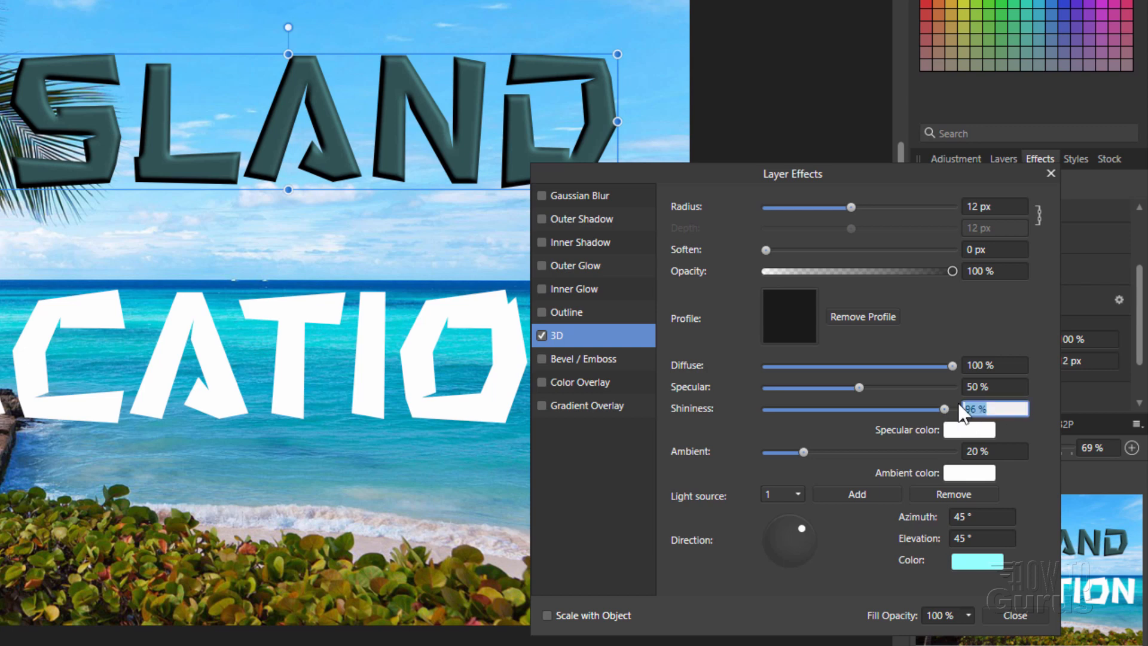
key(Return)
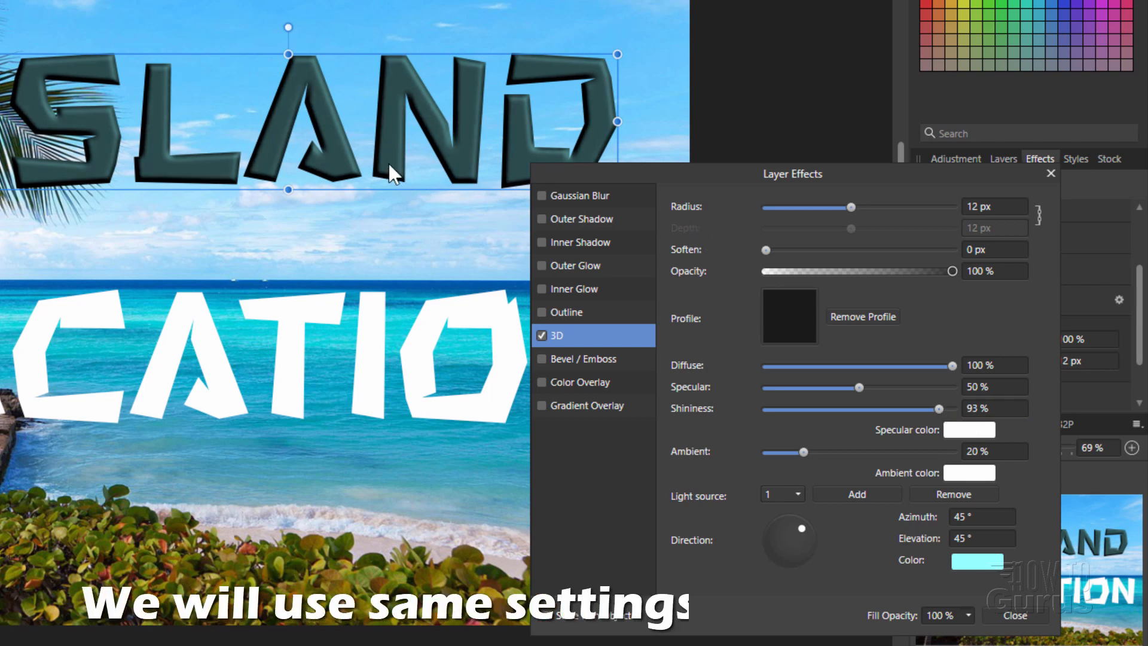
- Move "island" higher in the sky and shift "vacation" slightly left over the water
drag(403, 134, 403, 111)
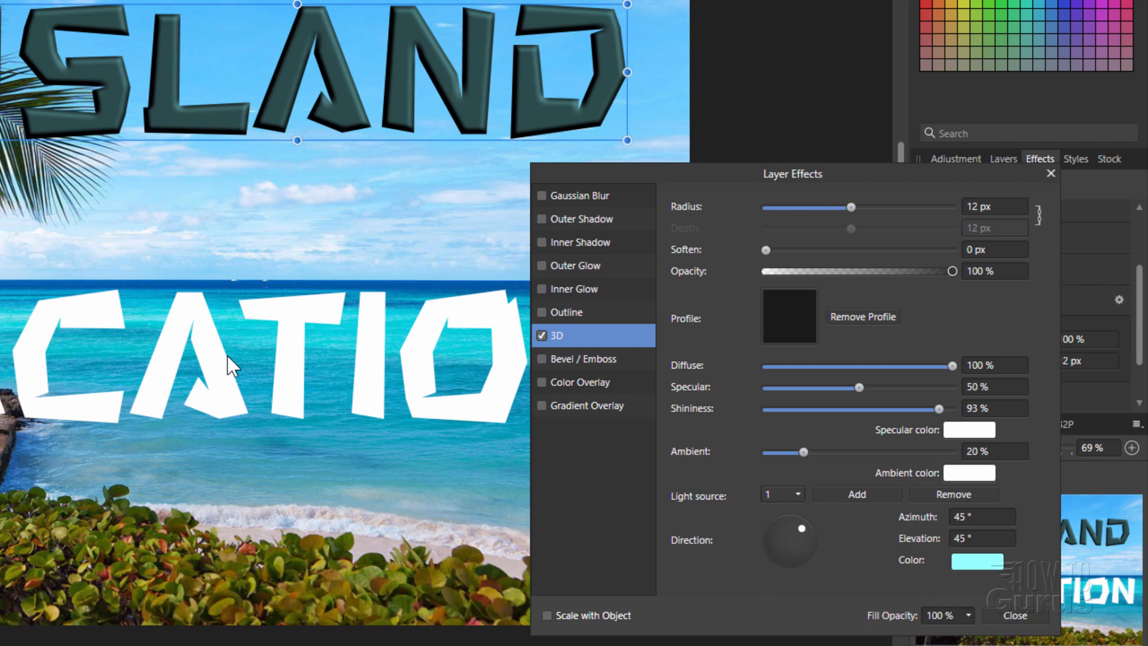
drag(867, 175, 885, 169)
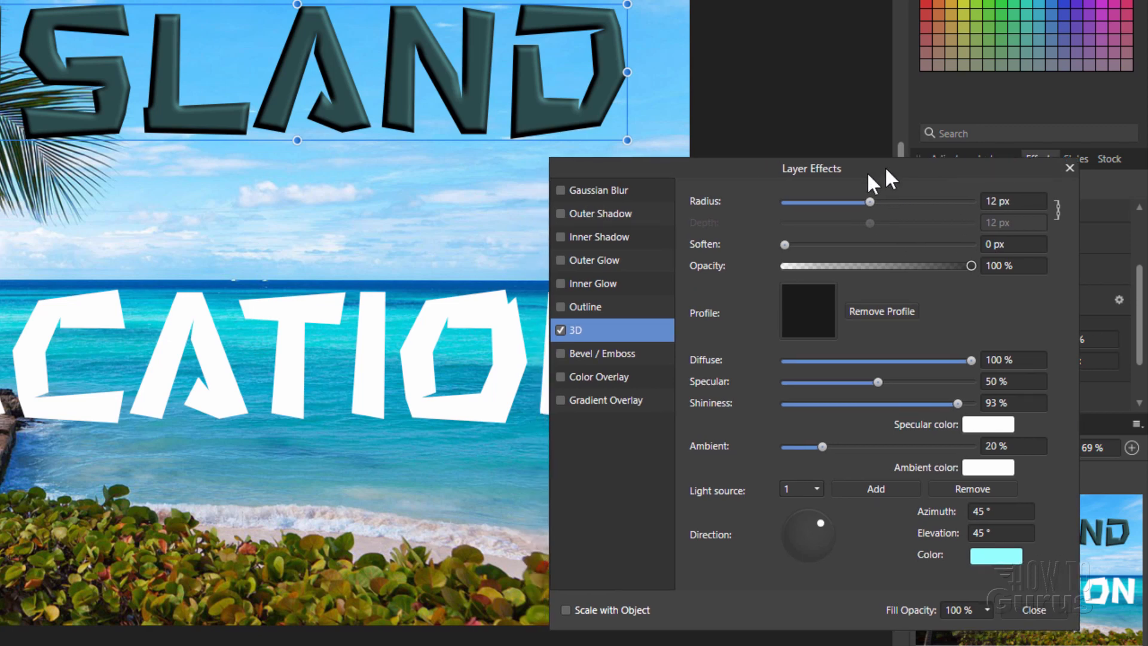
click(288, 366)
drag(288, 364, 256, 369)
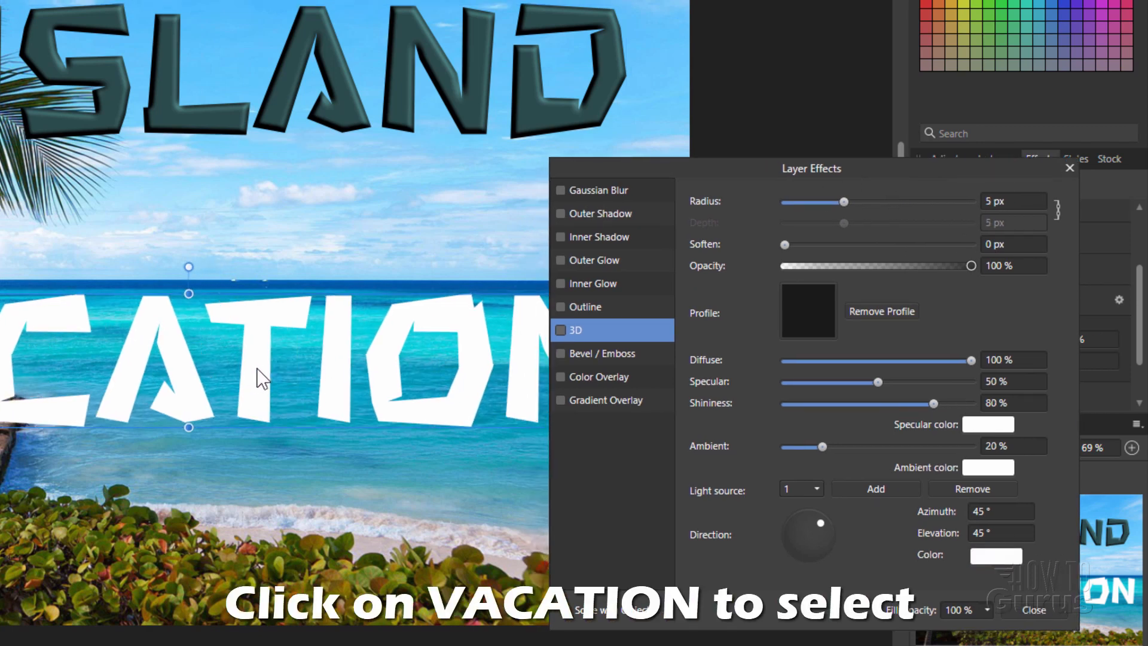
- Apply the 3D effect to "vacation" with a 12 px radius and 93% shininess
click(1013, 202)
text(12)
key(Return)
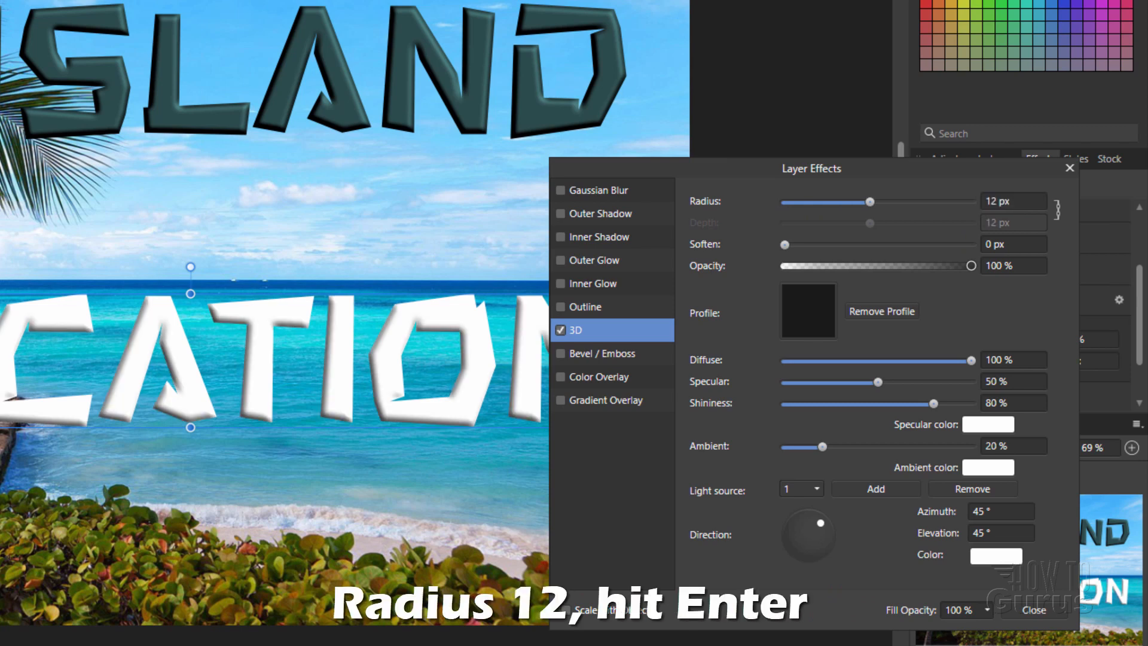
click(1015, 402)
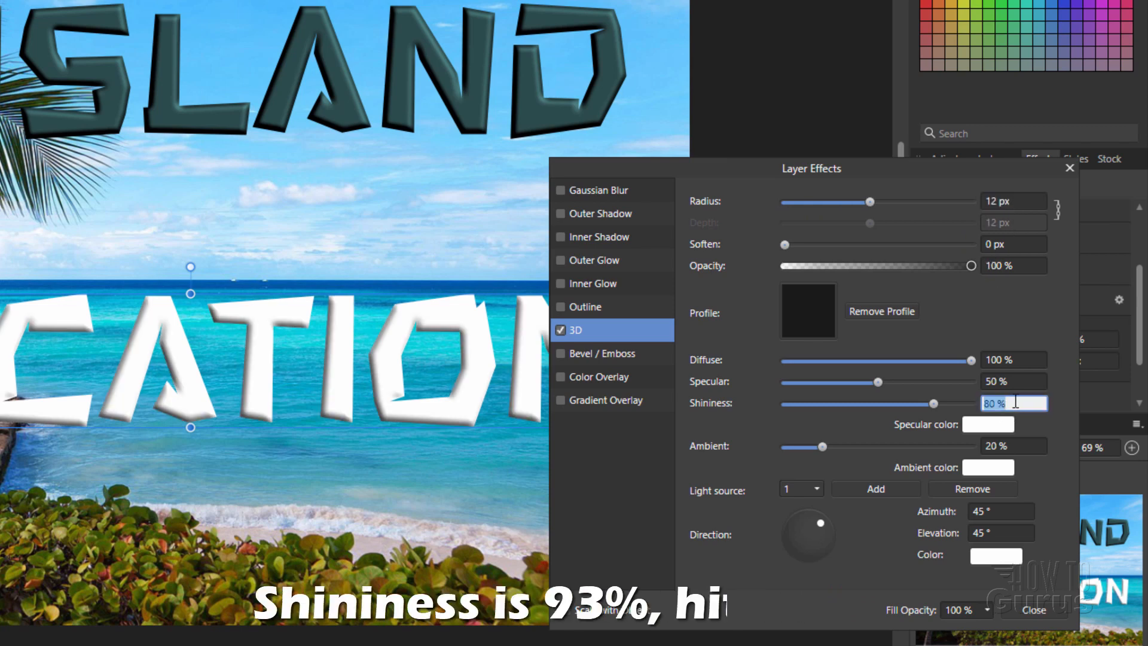
text(93)
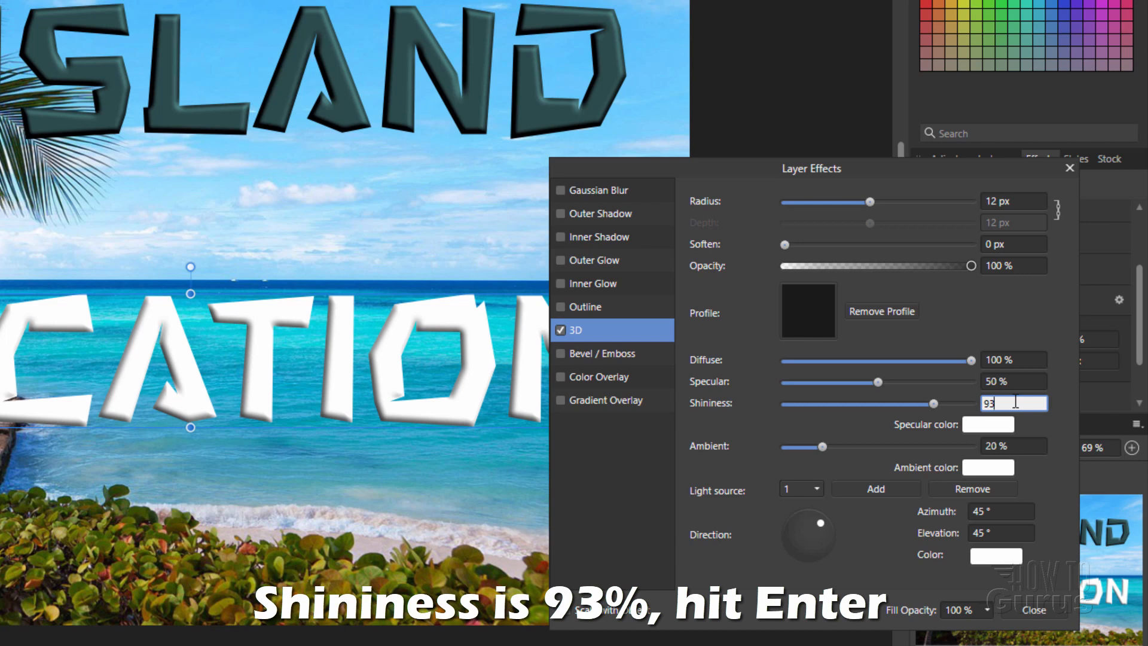
key(Return)
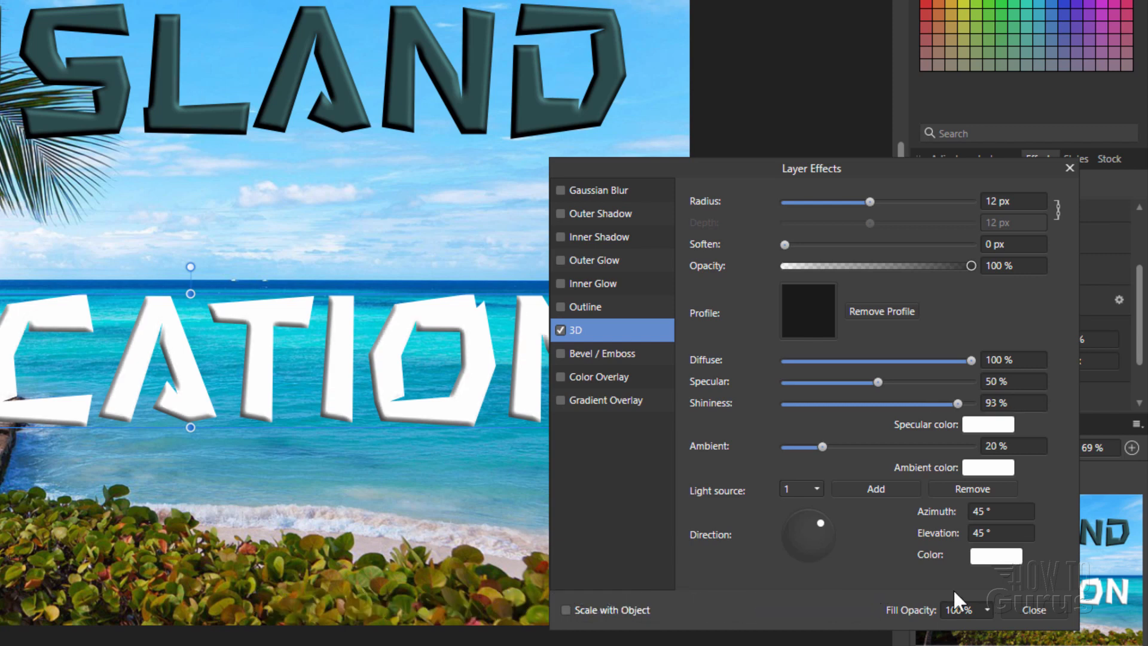
- Set the red value of the 3D light color on "vacation" to 151 and close the effect settings
click(997, 556)
click(1094, 373)
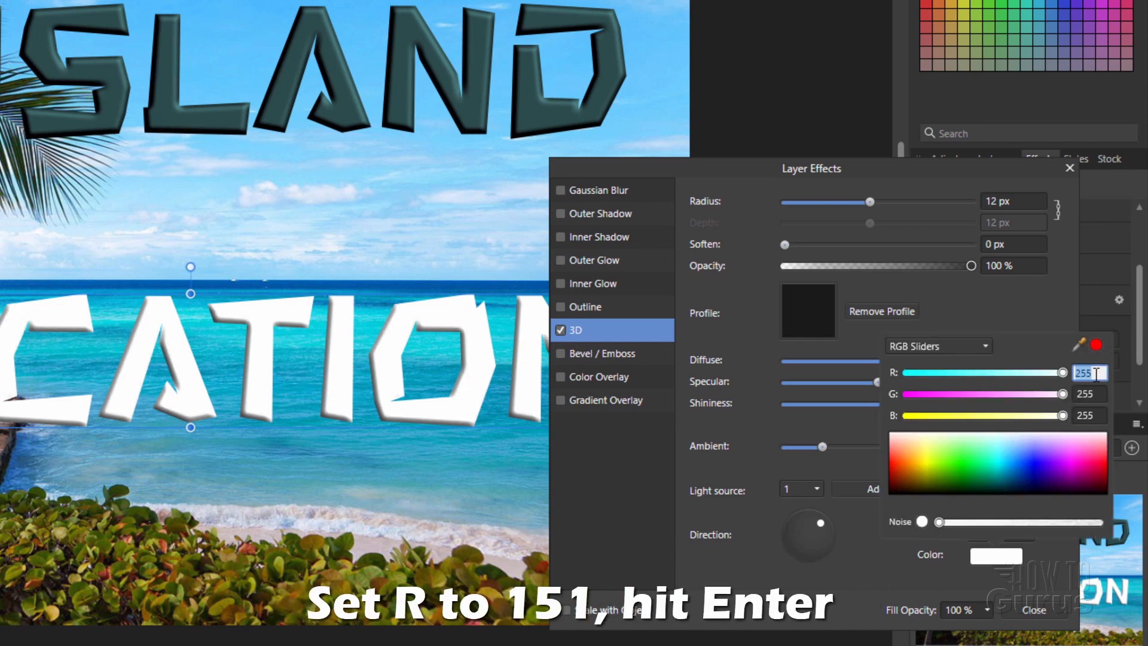
text(151)
key(Return)
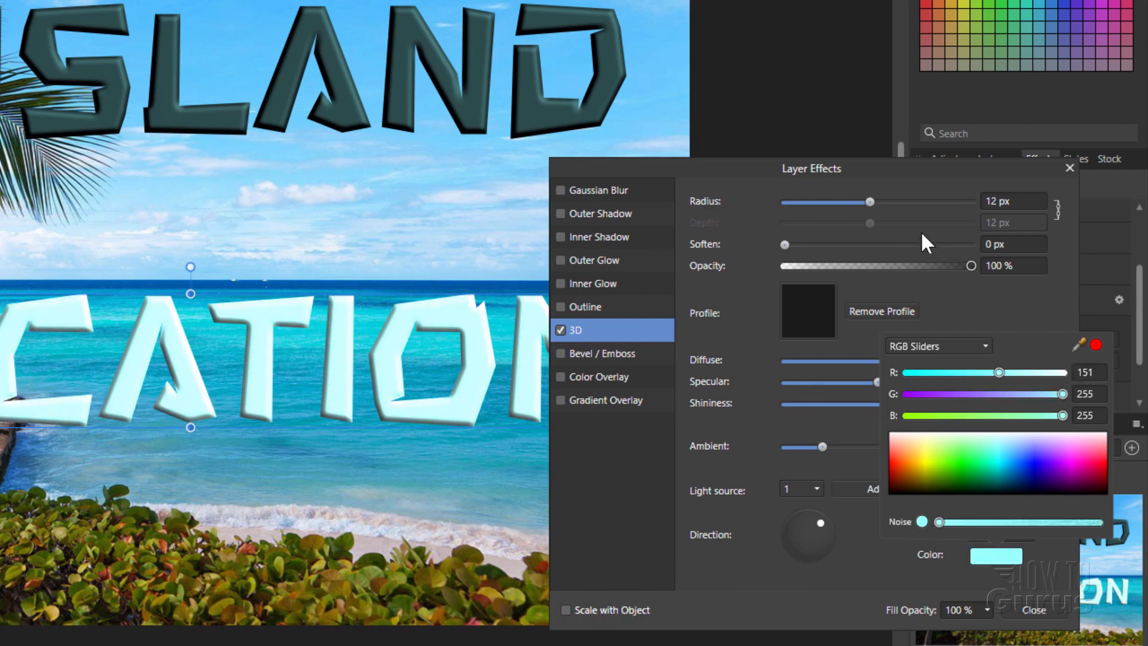
click(1070, 168)
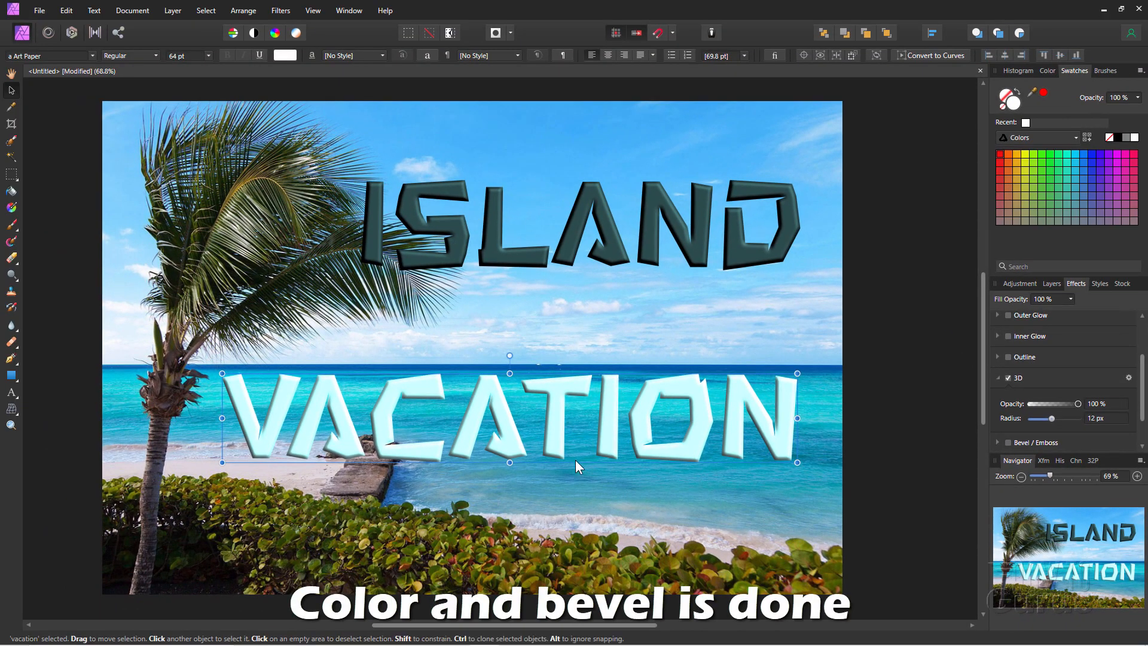
- Enable the Outer Shadow effect on "vacation" and open its detailed settings
drag(608, 439, 622, 435)
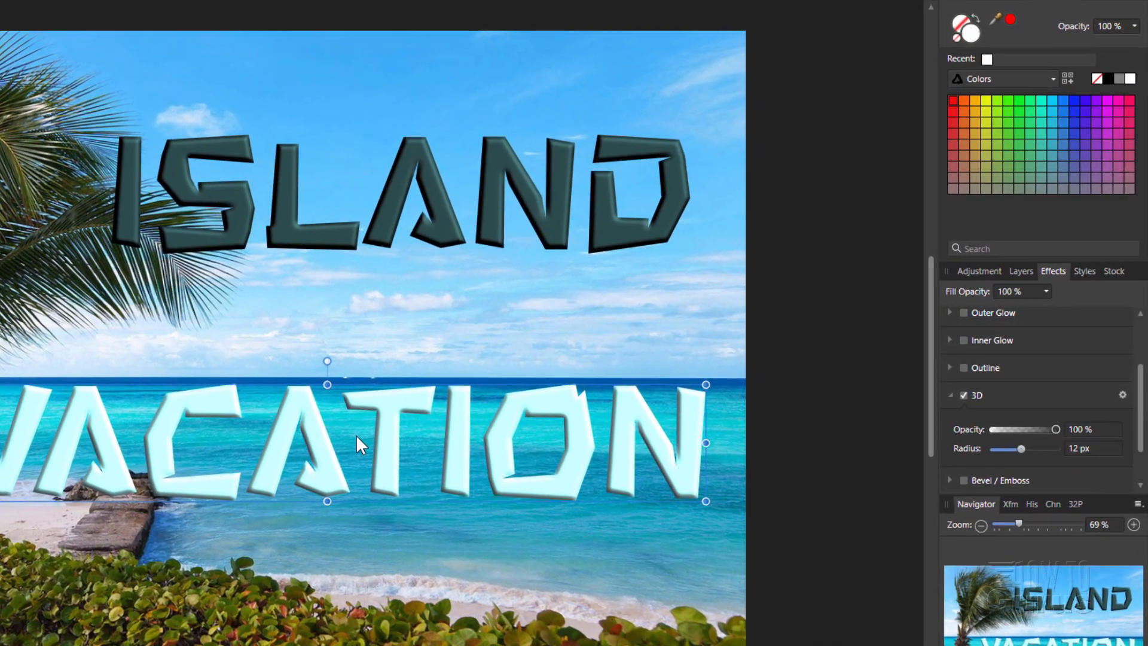
scroll(1139, 389, up, 3)
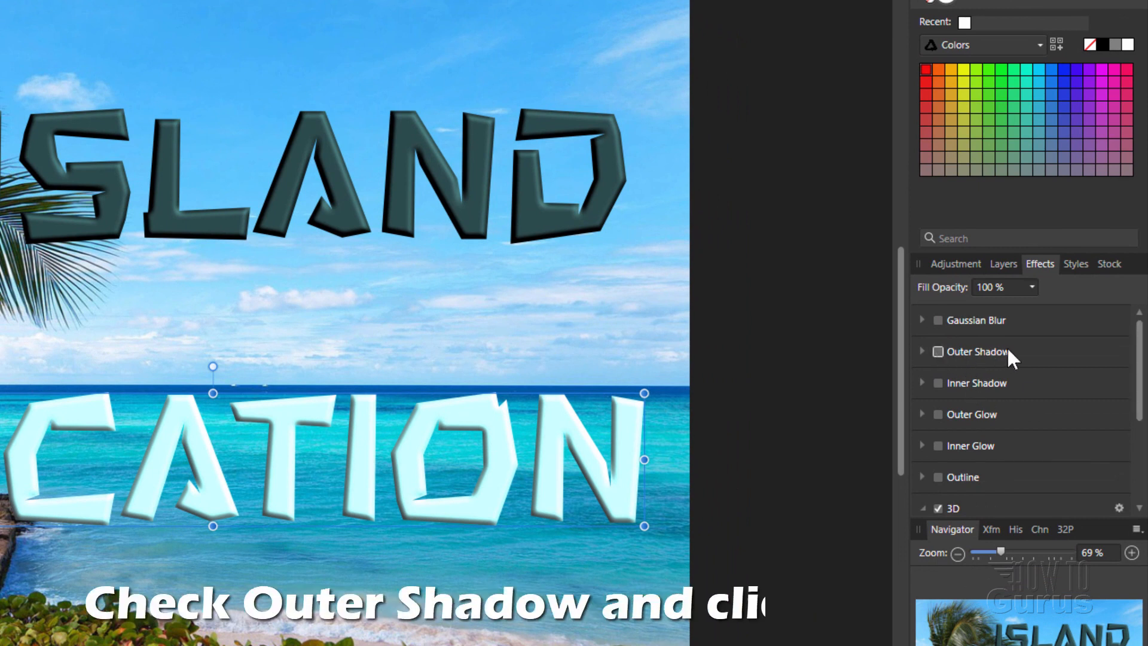
click(937, 352)
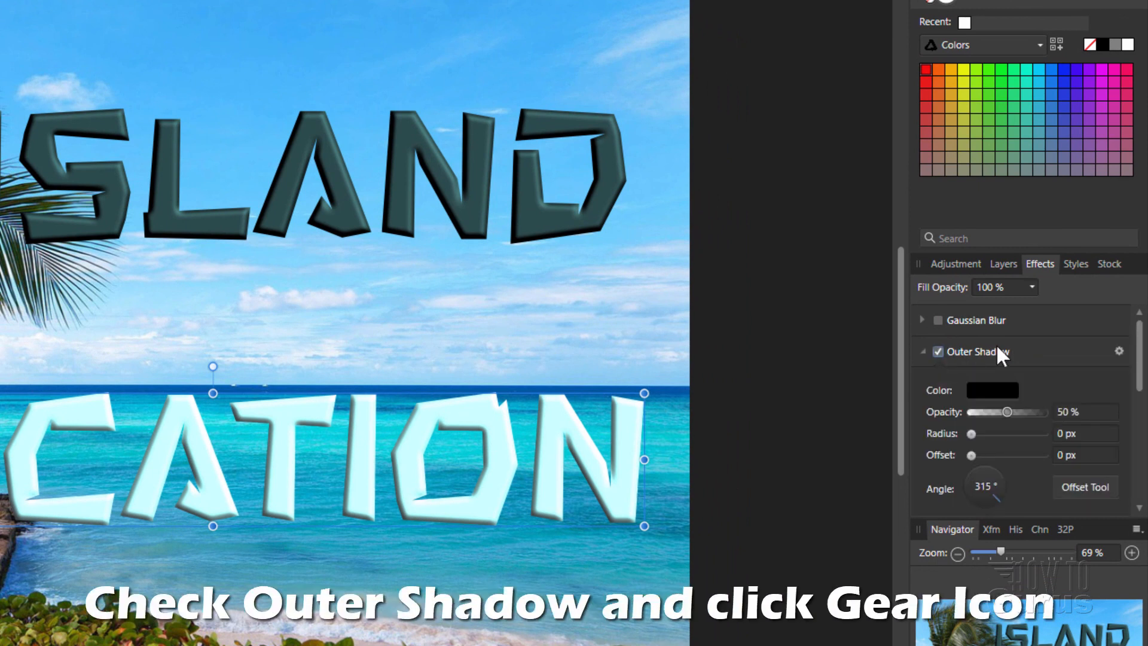
click(1120, 351)
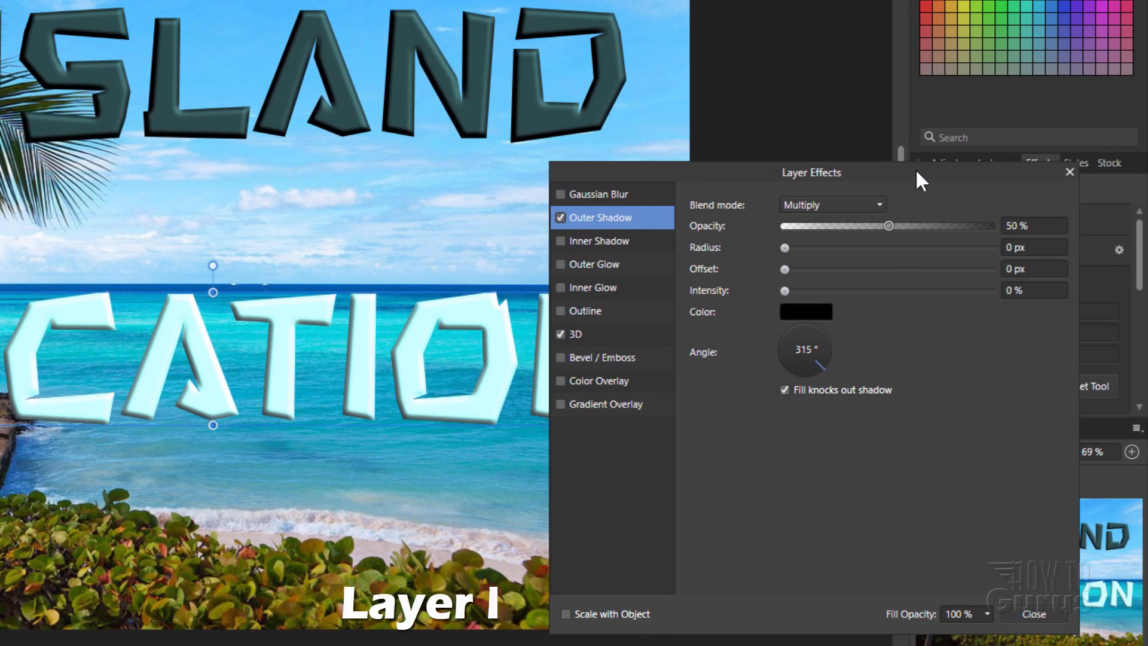
drag(917, 173, 941, 169)
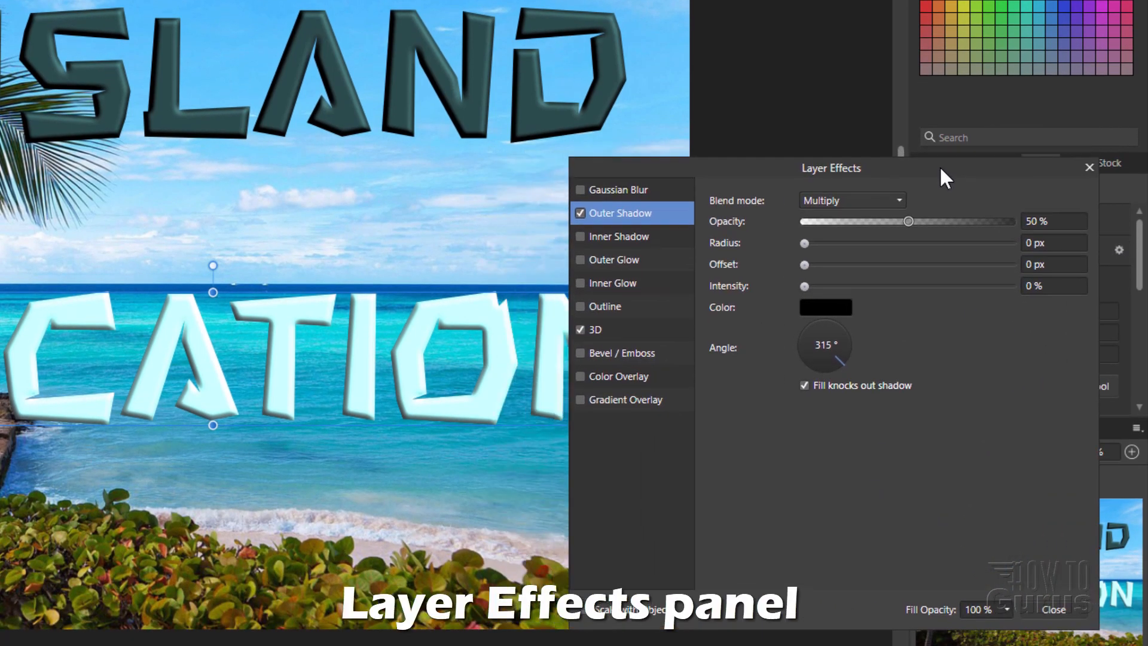
click(626, 334)
click(634, 221)
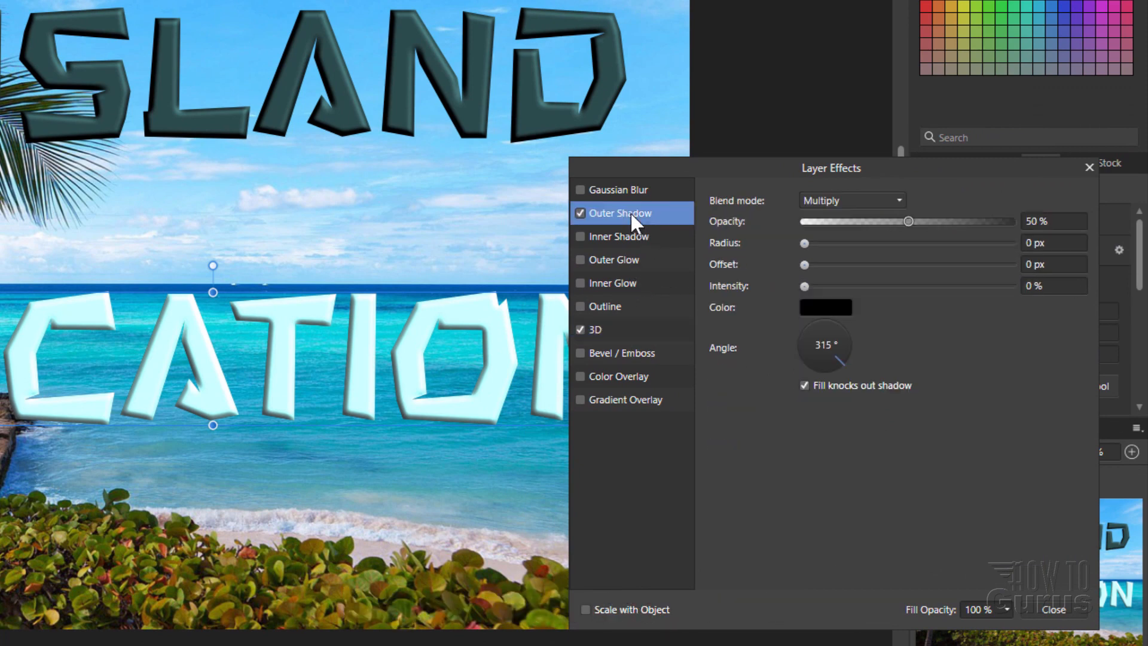
drag(929, 174, 955, 178)
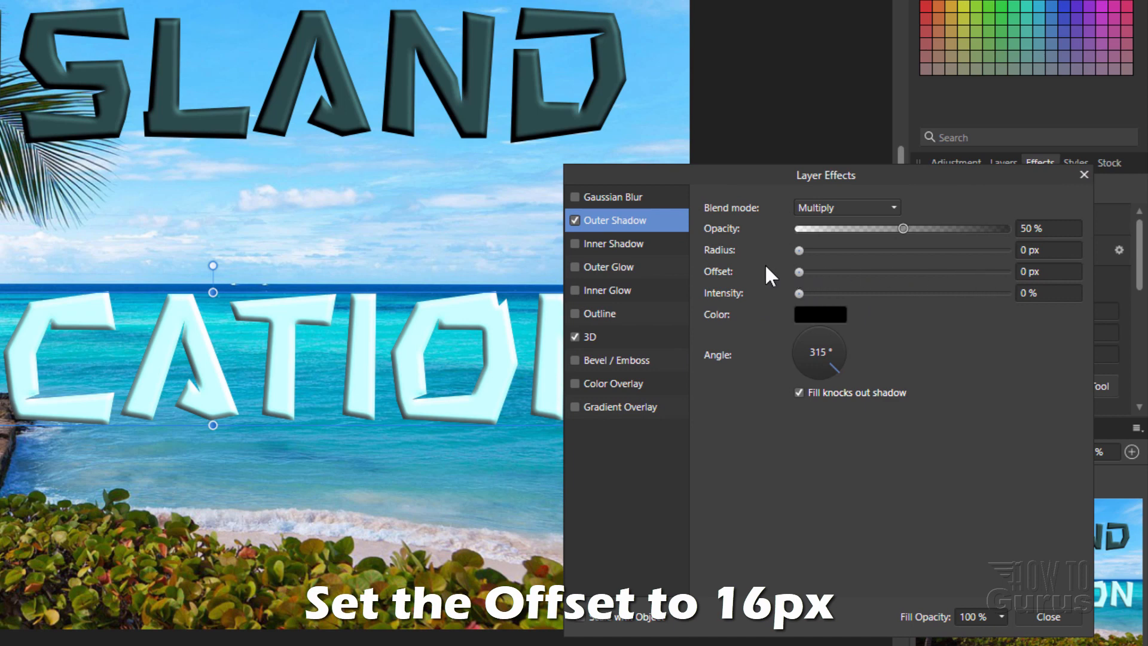
- Set the outer shadow offset on "vacation" to 16 px and close the effect settings
drag(800, 272, 892, 273)
click(1057, 273)
text(16)
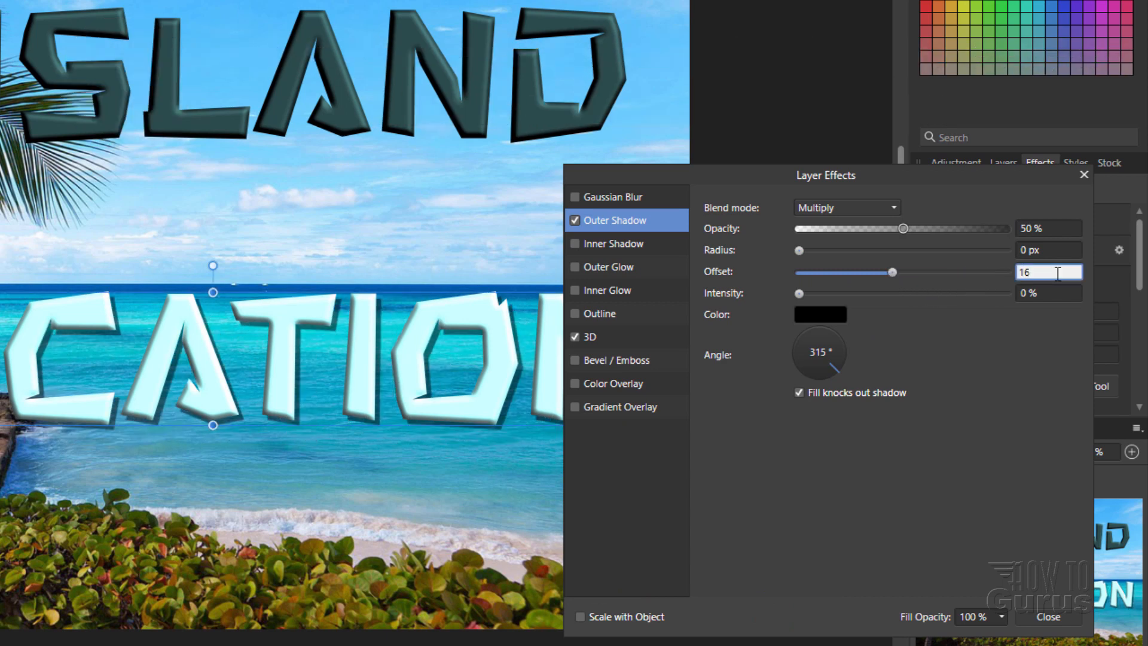
click(1046, 616)
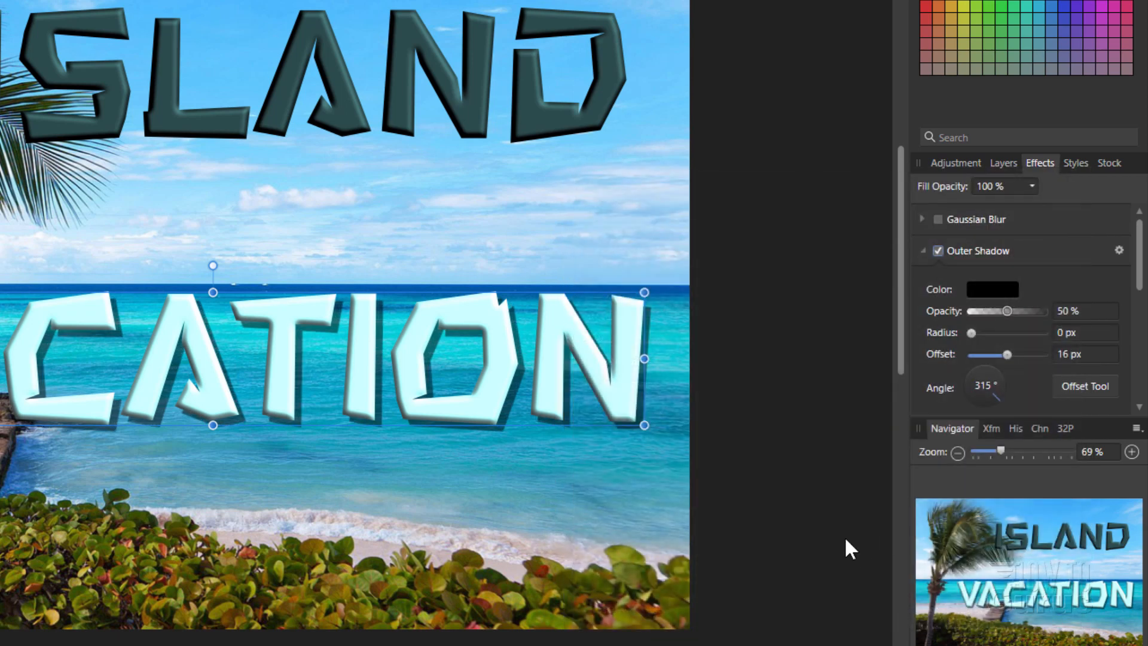
- Add an outer shadow with a 16 px offset to "island"
click(400, 73)
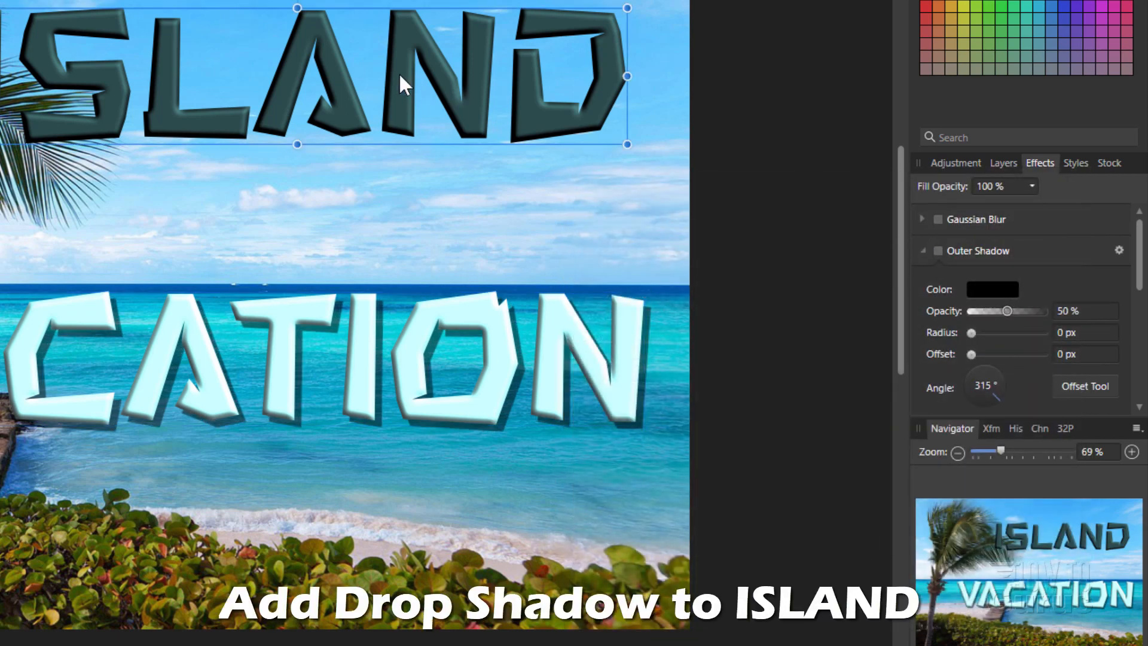
click(938, 251)
click(1092, 355)
text(16)
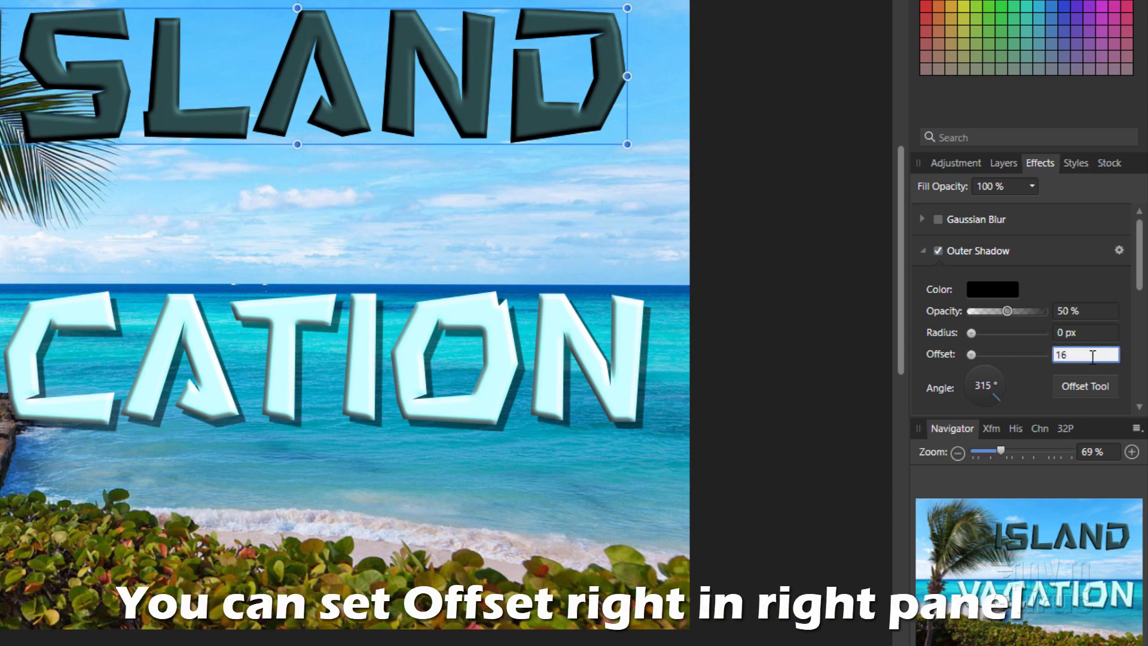
key(Return)
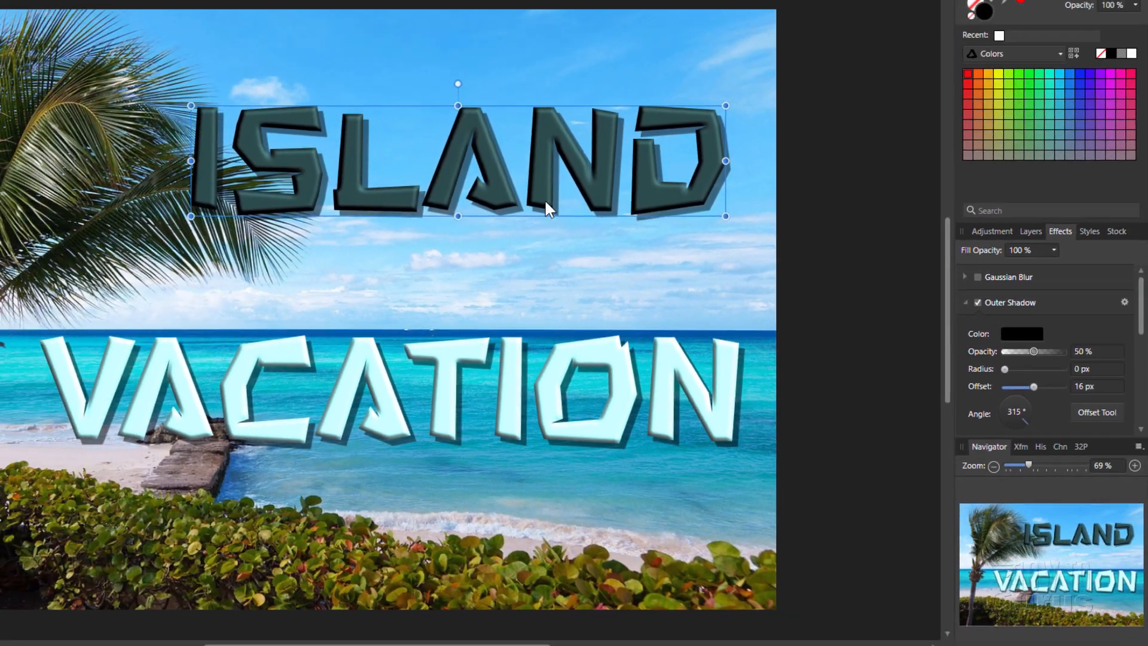
- Tilt "island" clockwise so it slopes down to the right and reposition it high in the sky beside the palm
drag(421, 133, 407, 211)
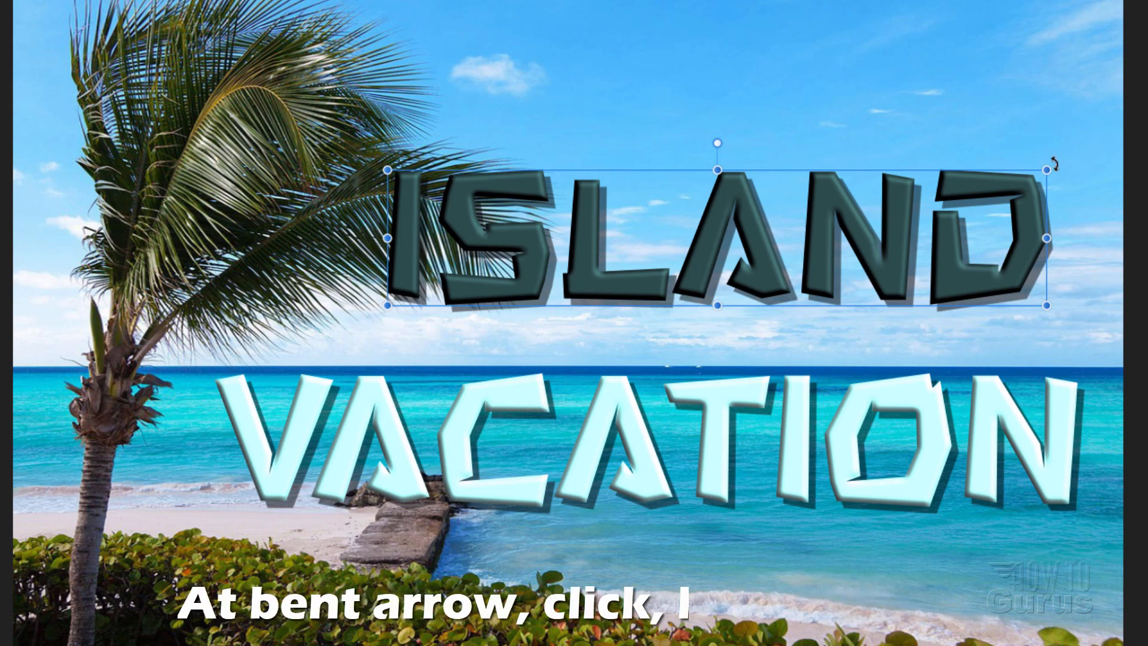
drag(1054, 162, 1059, 241)
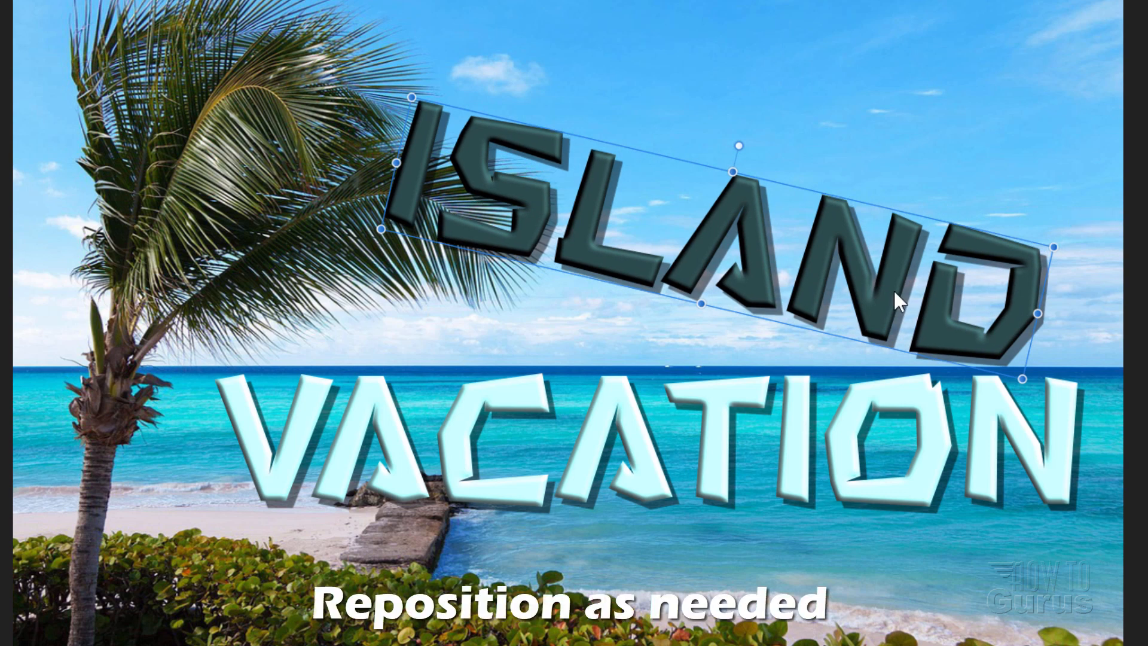
drag(894, 291, 925, 211)
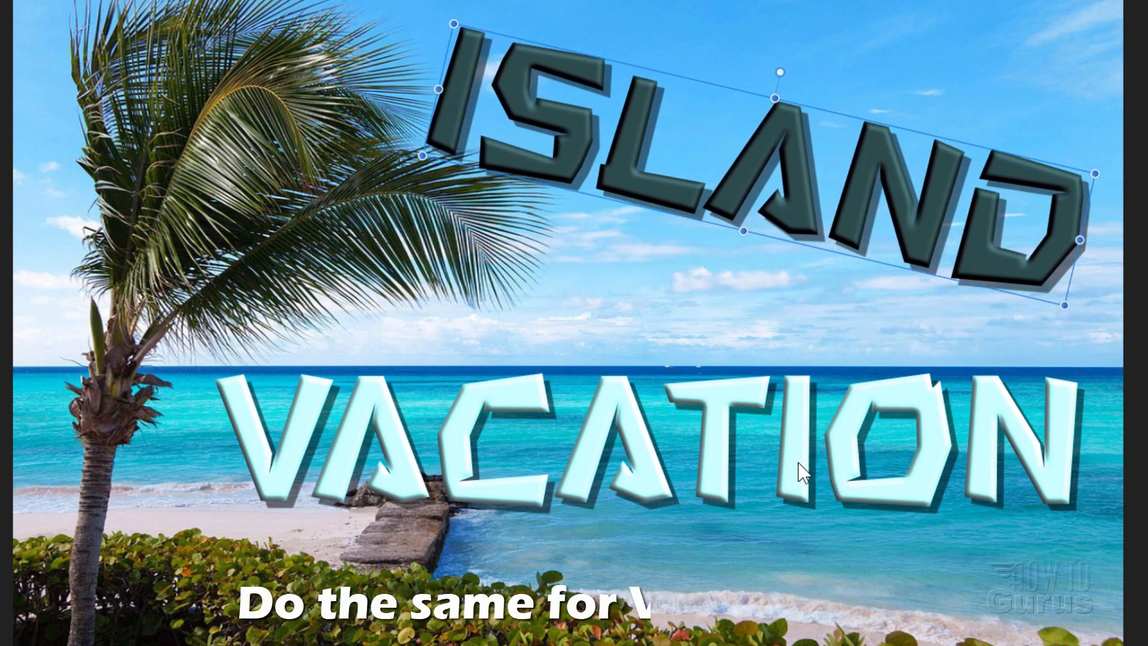
- Tilt "vacation" counterclockwise so it rises to the right and move it up so its N slightly overlaps the D of "island"
click(826, 457)
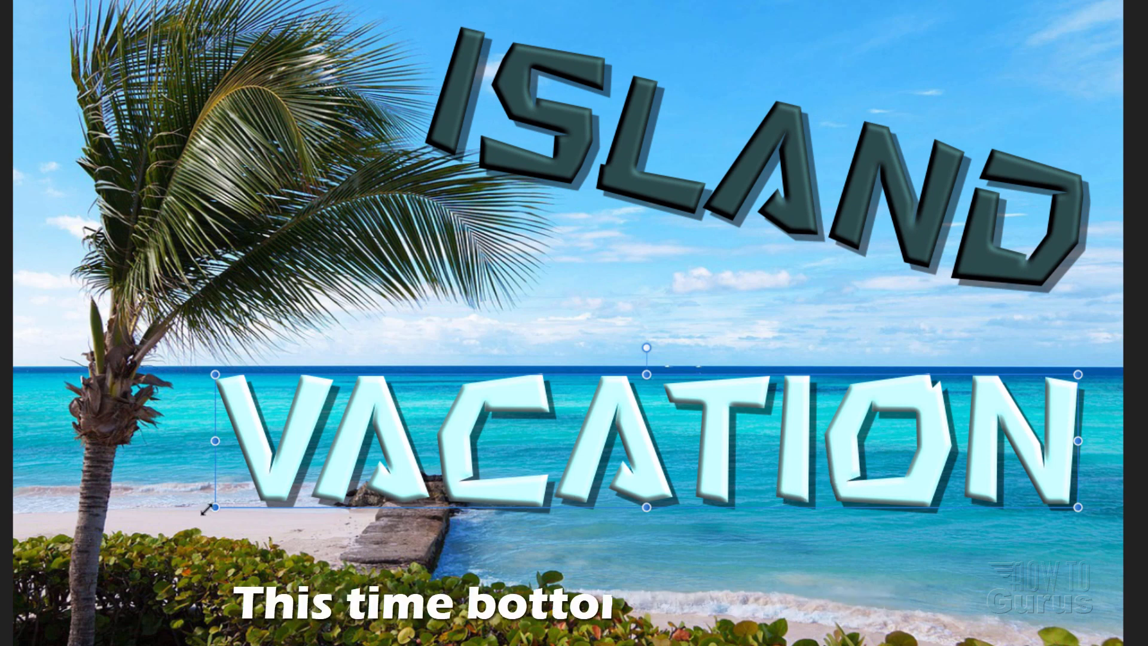
drag(207, 508, 230, 598)
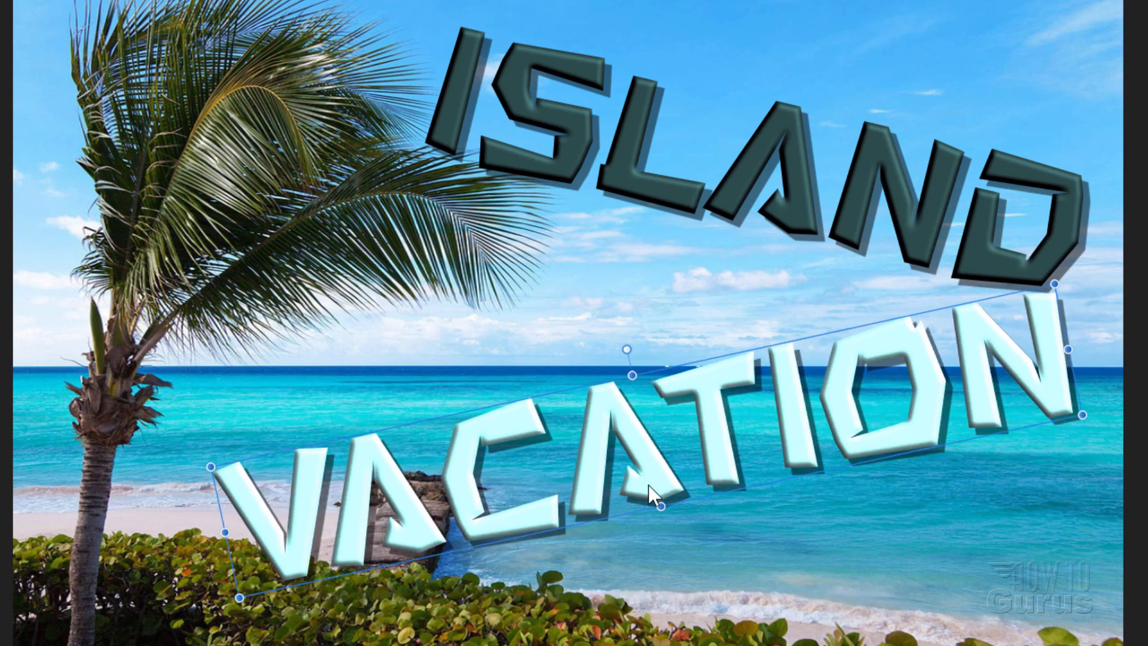
drag(648, 485, 636, 453)
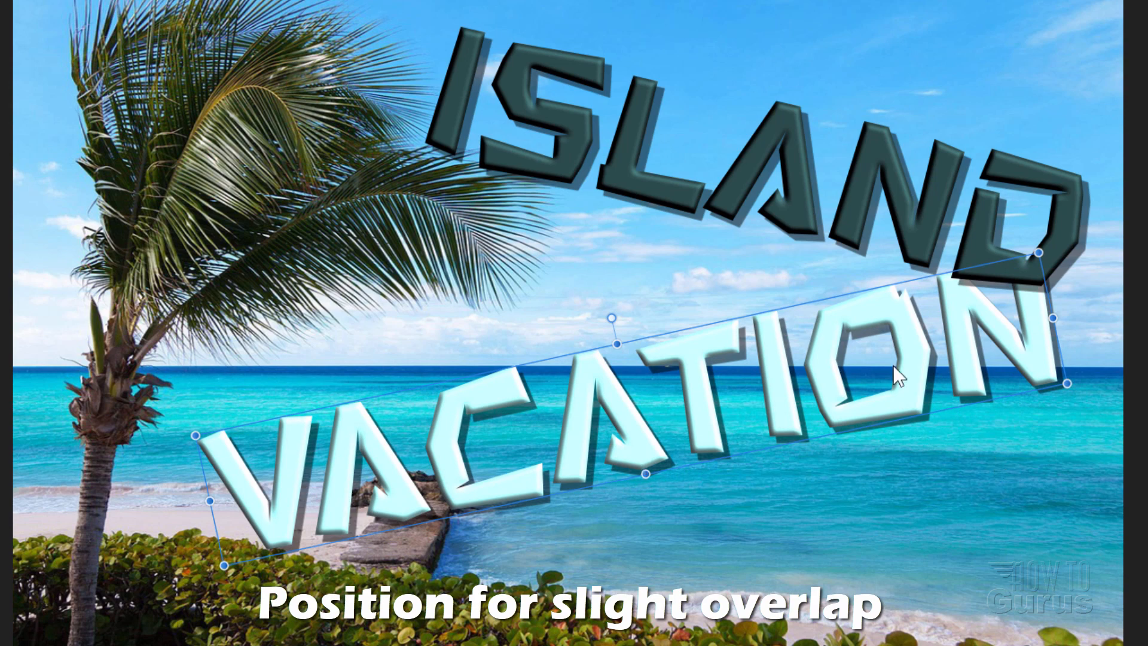
drag(831, 376, 830, 376)
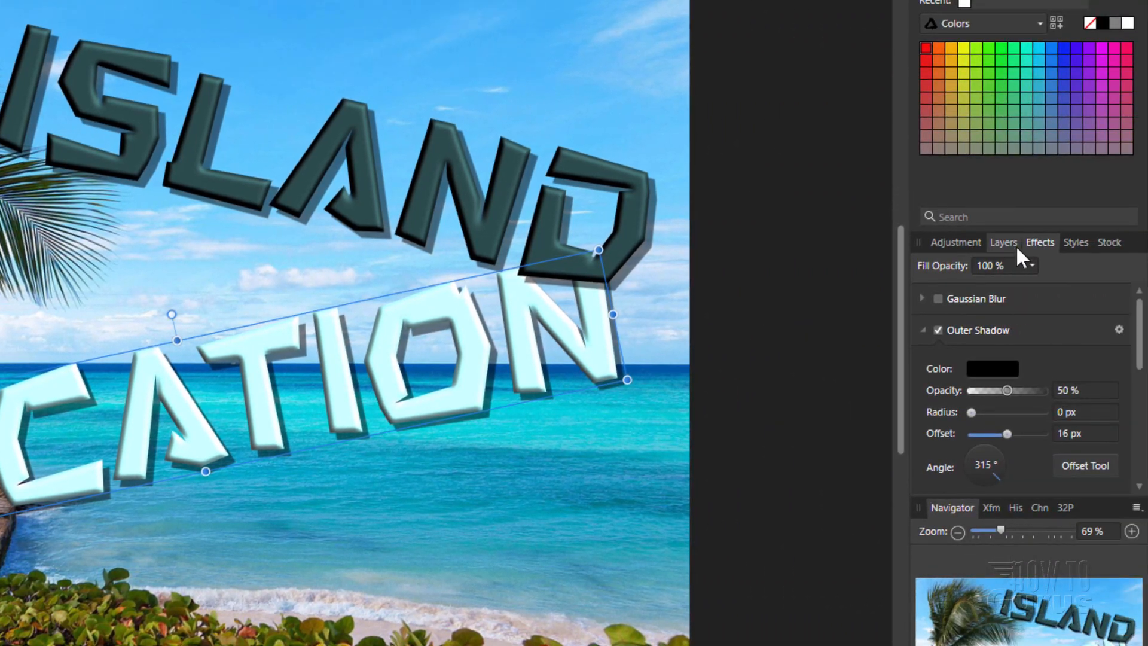
- Move the "vacation" layer above the "island" layer and nudge the "vacation" text slightly up and to the right
click(1004, 243)
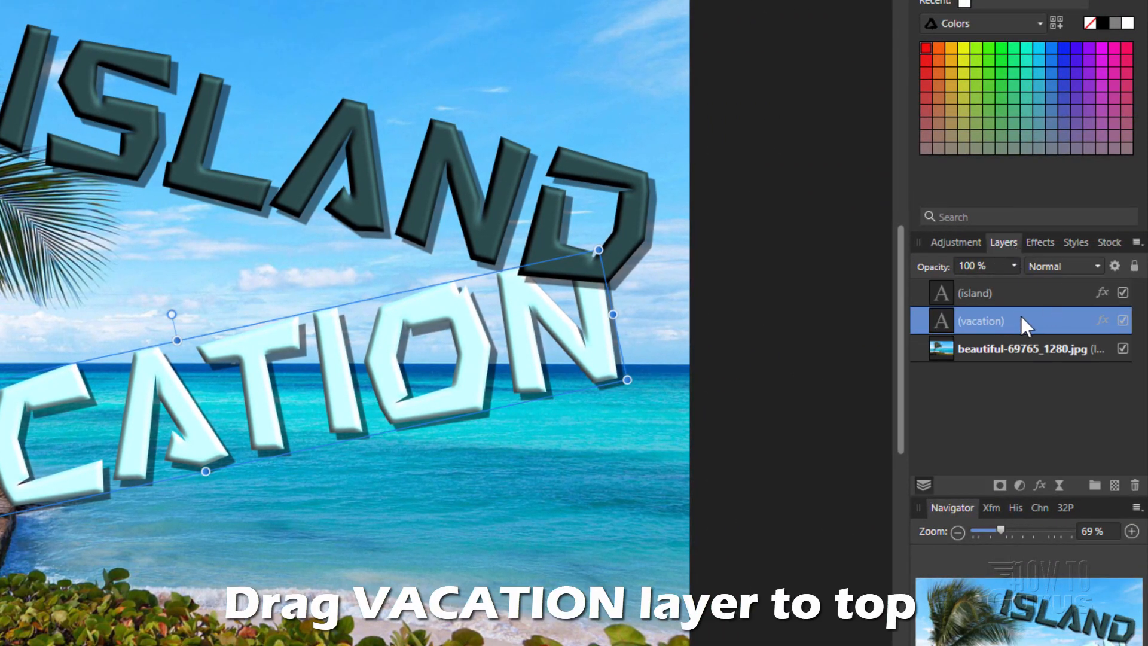
double_click(975, 320)
drag(935, 316, 920, 281)
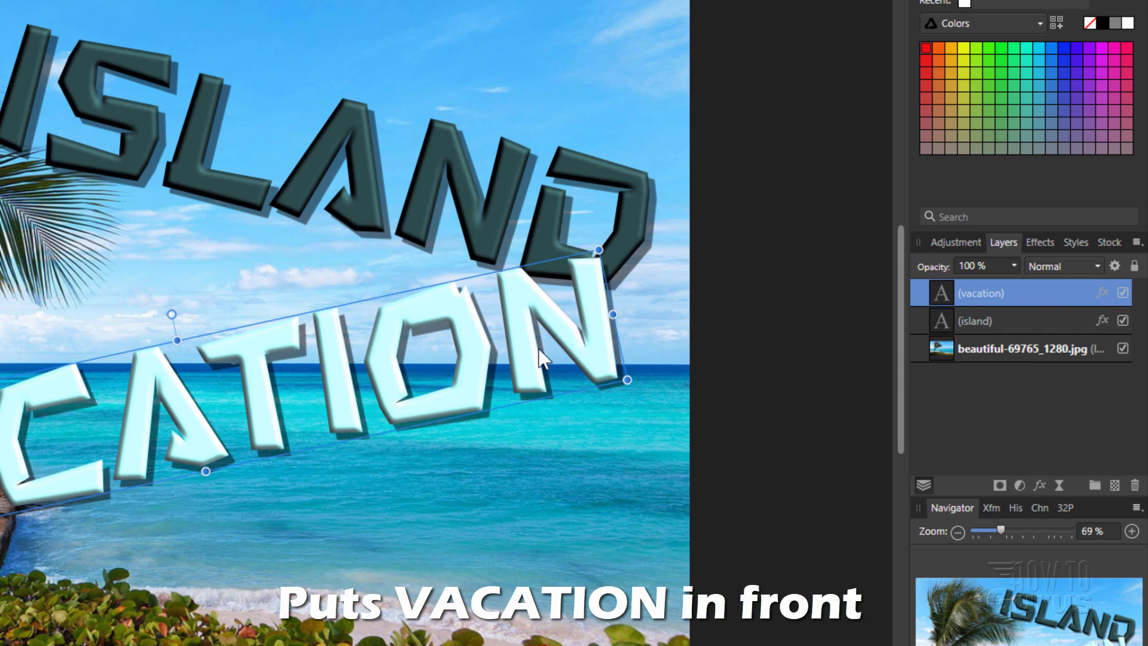
drag(542, 357, 549, 354)
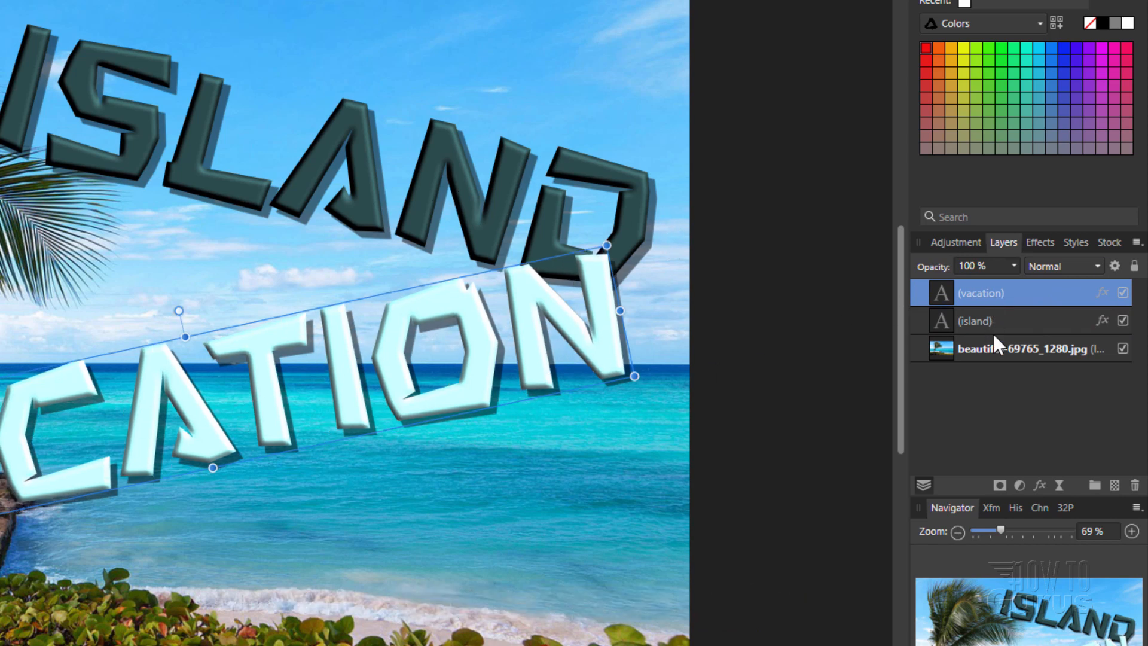